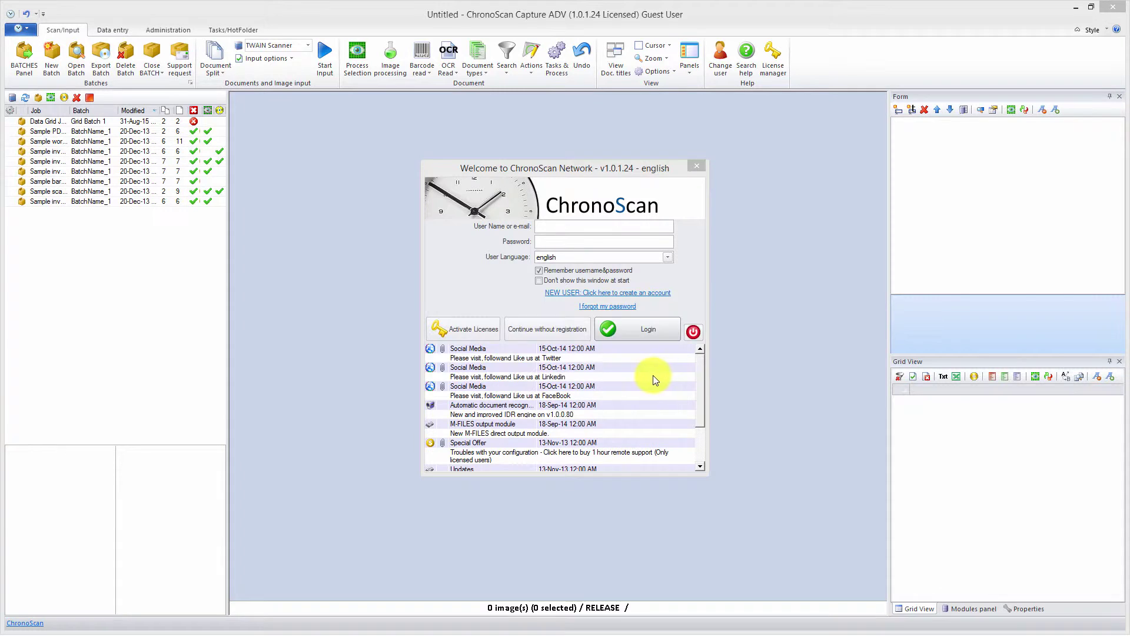
Switch to the PatchCode Split folder and look at scans 08.jpg, 01.TIF and 04.jpg
{"action": "key", "text": "alt+Tab"}
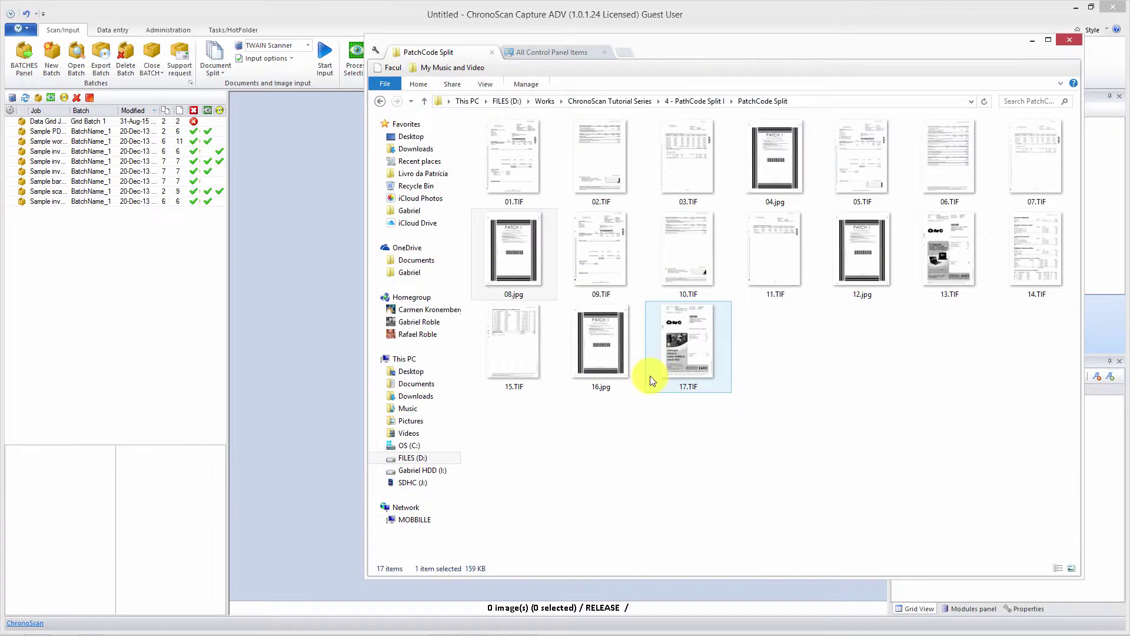
{"action": "left_click", "coordinate": [521, 252]}
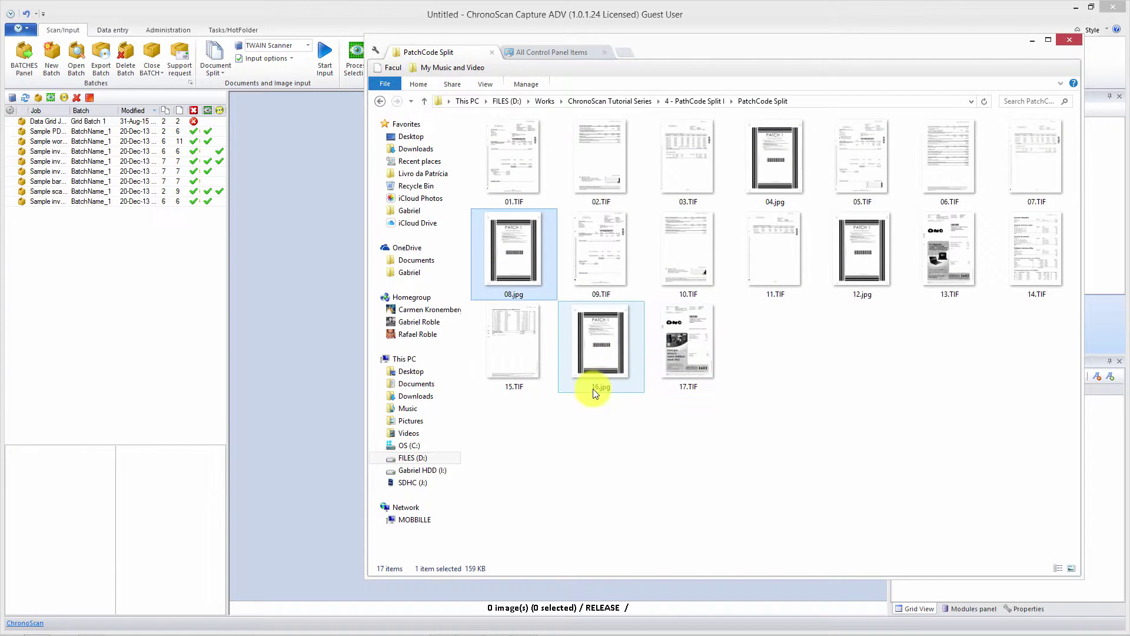
{"action": "left_click", "coordinate": [510, 167]}
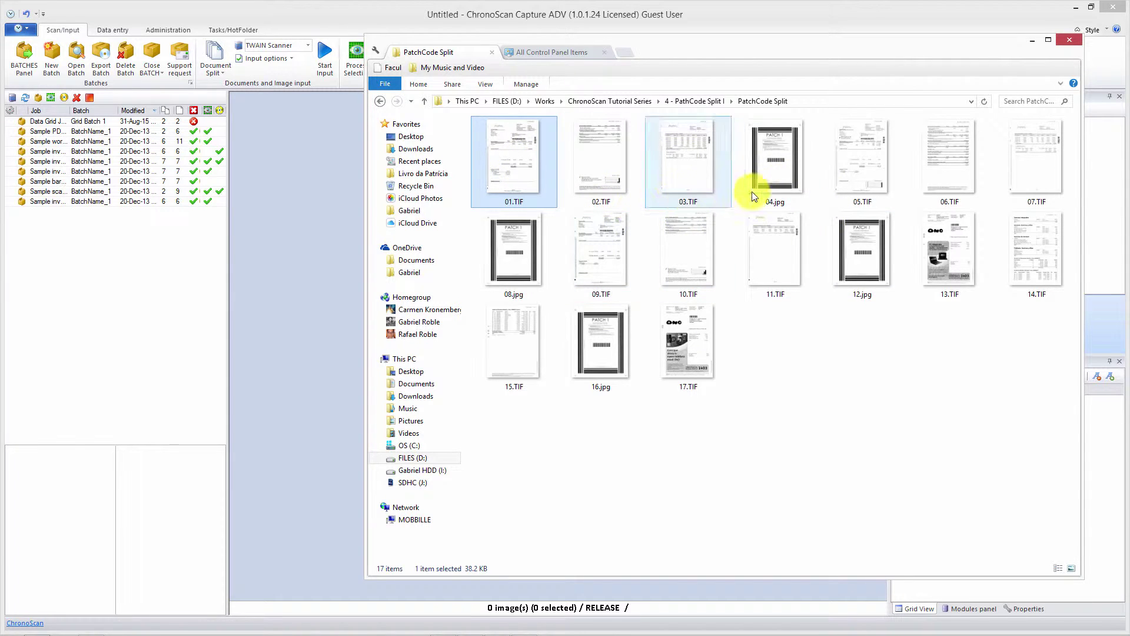
{"action": "left_click", "coordinate": [762, 173]}
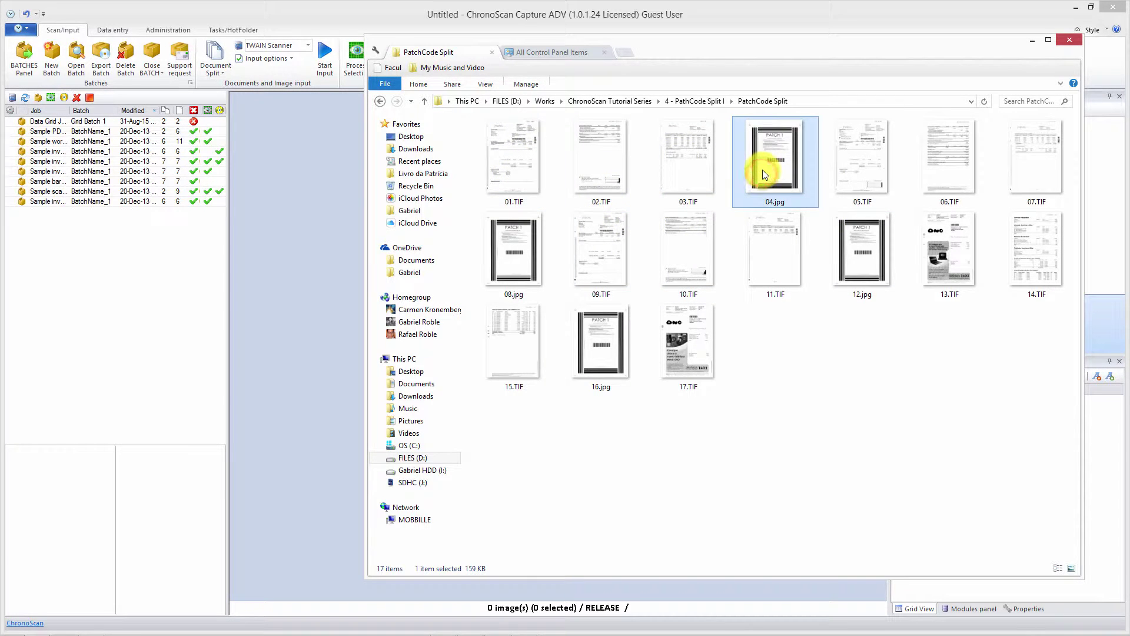
{"action": "double_click", "coordinate": [507, 164]}
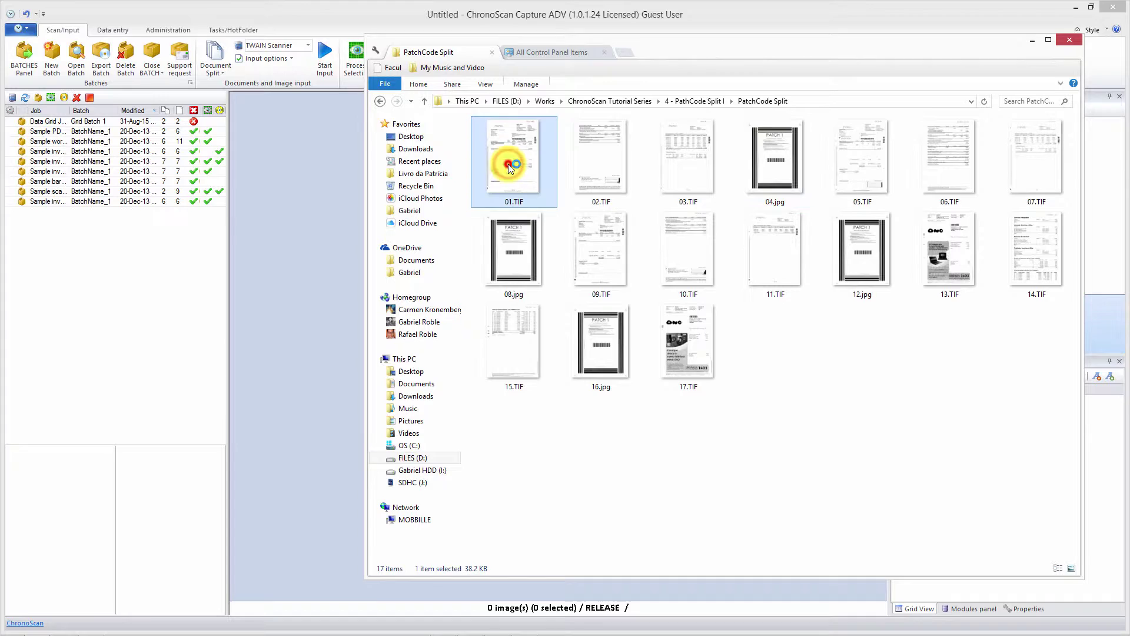
{"action": "key", "text": "Right"}
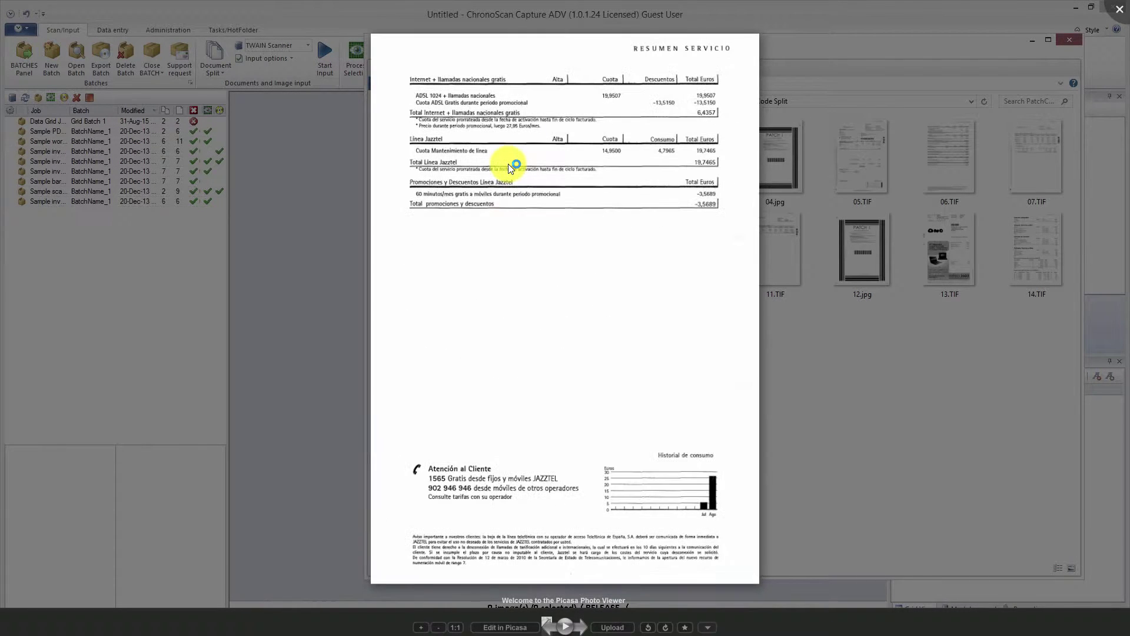
{"action": "key", "text": "Right"}
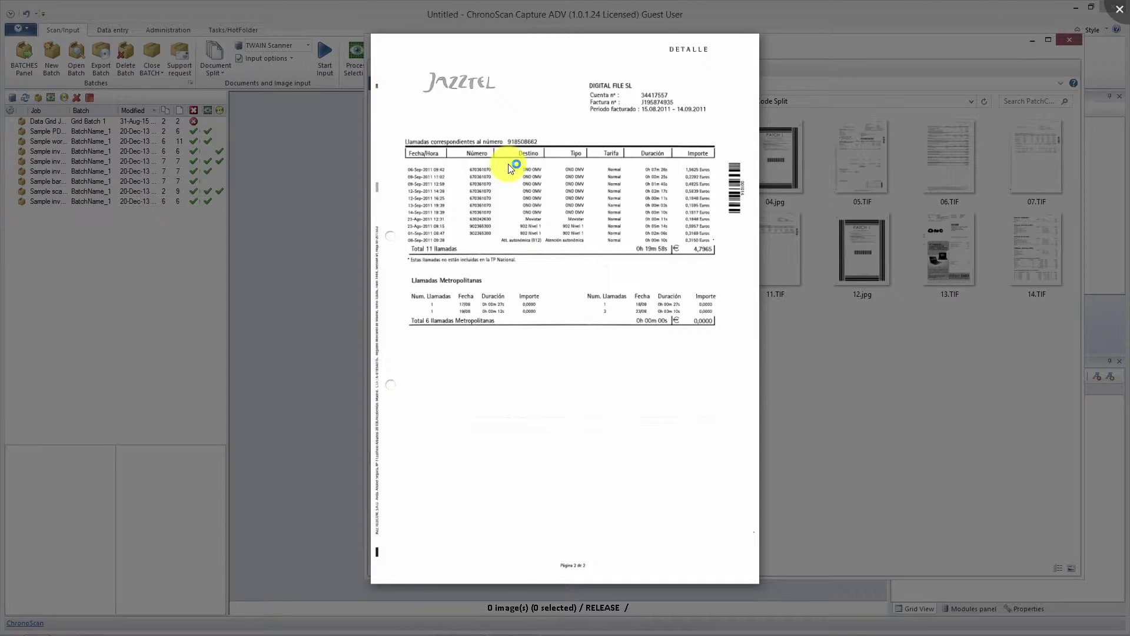
{"action": "key", "text": "Right"}
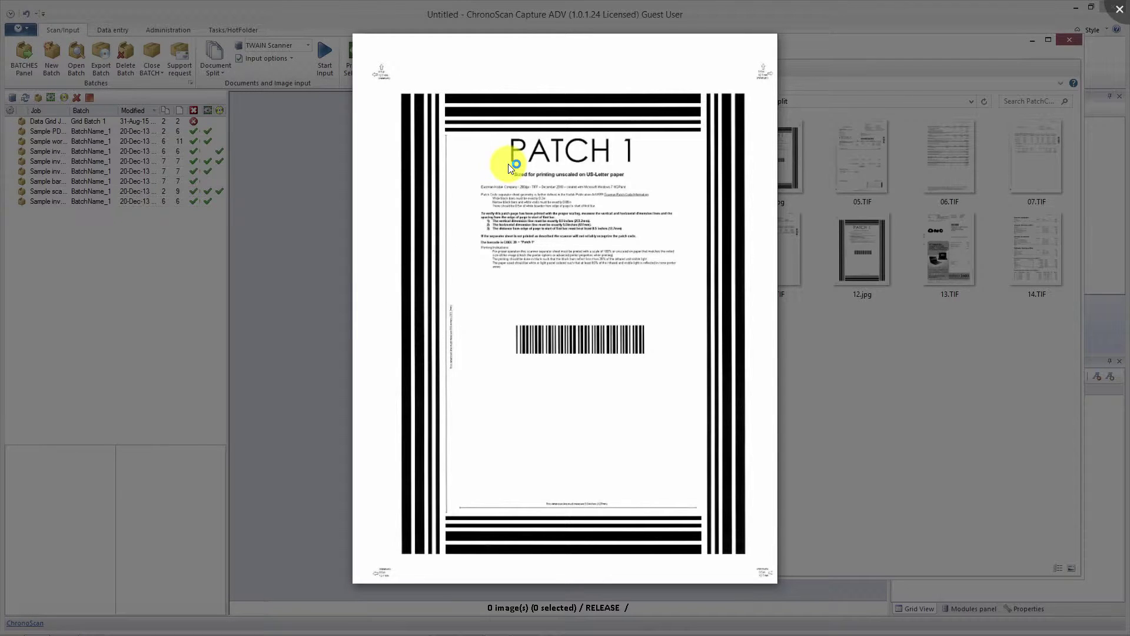
{"action": "key", "text": "Right"}
{"action": "key", "text": "Right"}
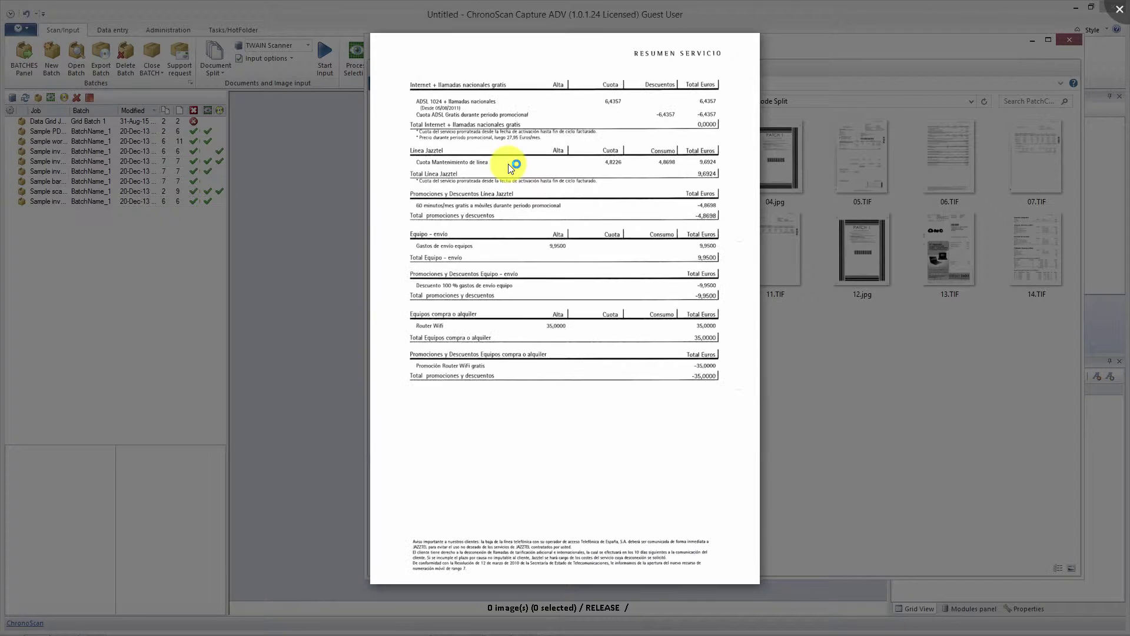
{"action": "key", "text": "Right"}
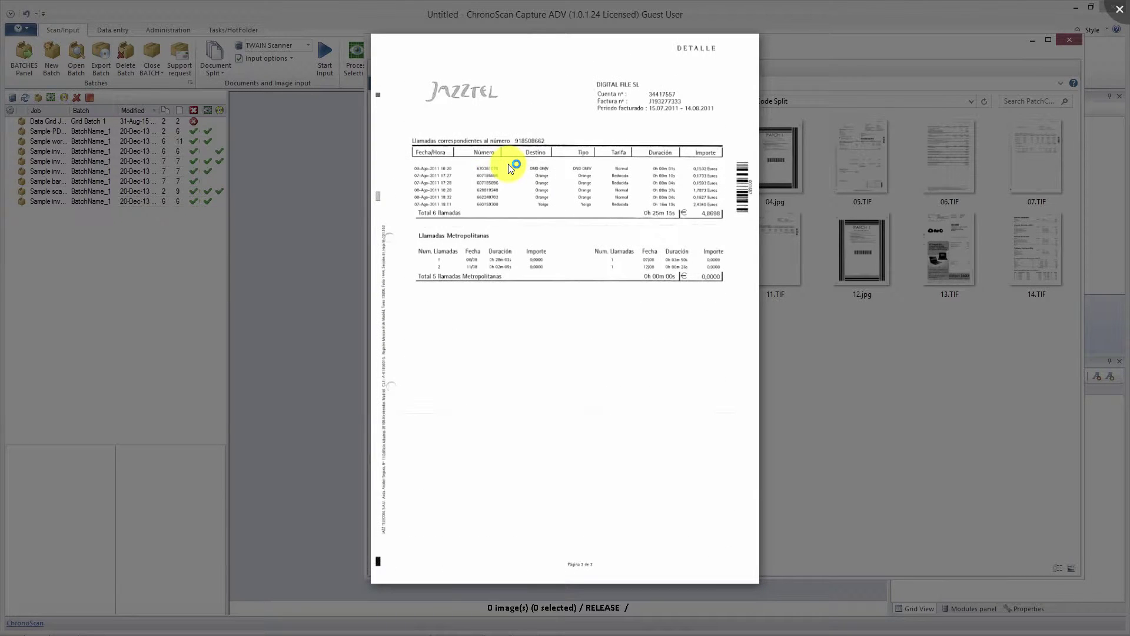
{"action": "key", "text": "Left"}
{"action": "key", "text": "Right"}
{"action": "key", "text": "Right"}
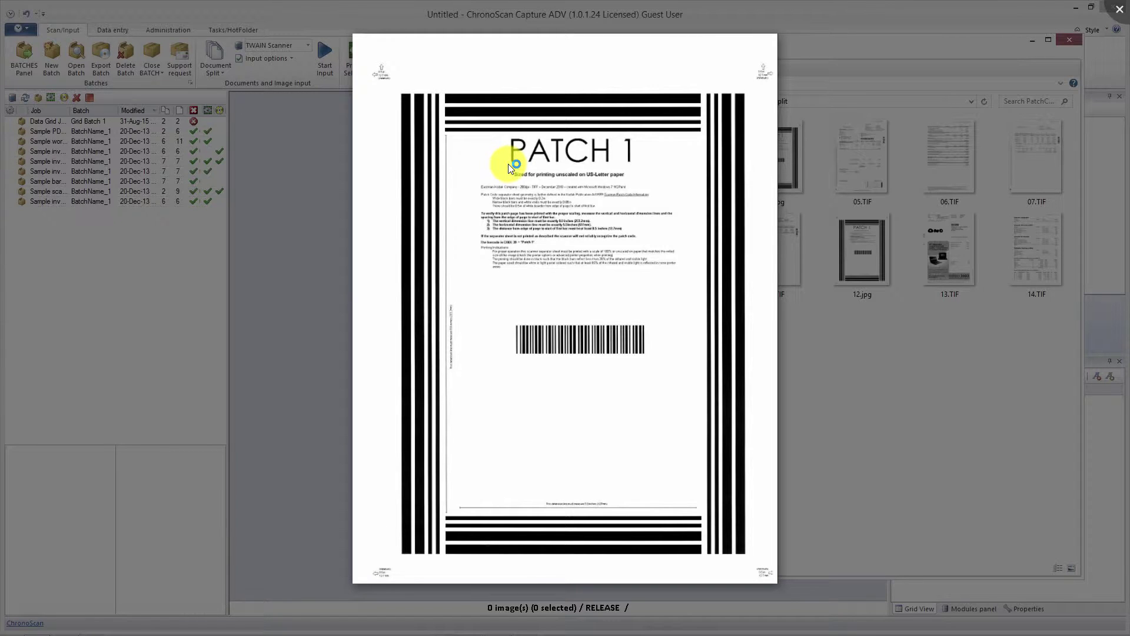
{"action": "key", "text": "Right"}
{"action": "key", "text": "Right"}
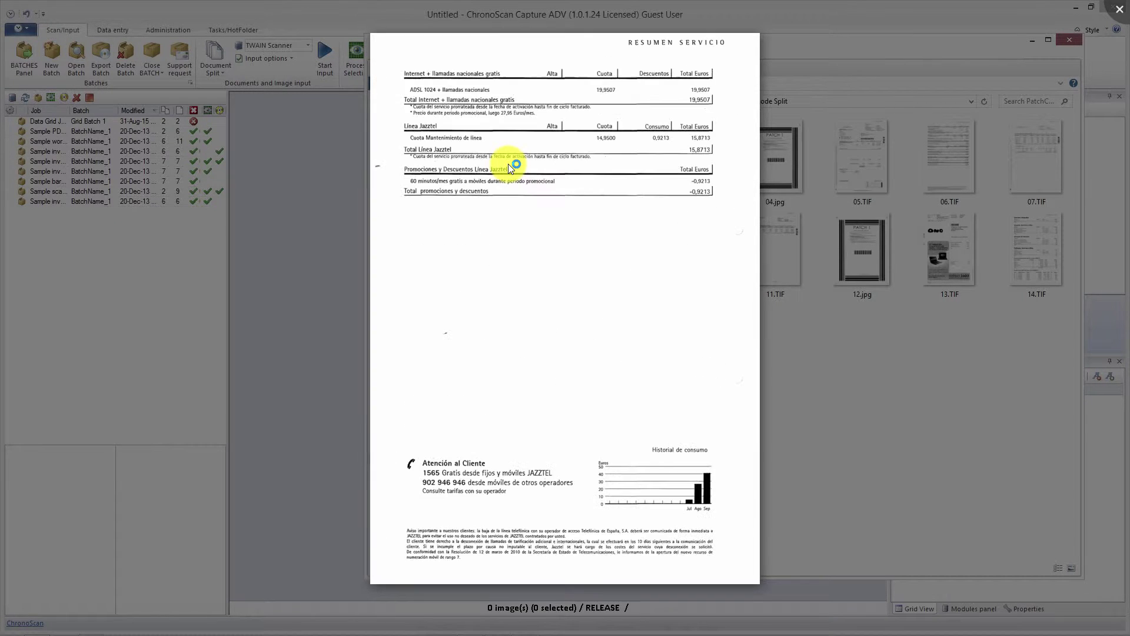
{"action": "key", "text": "Right"}
{"action": "key", "text": "Right"}
{"action": "key", "text": "Right"}
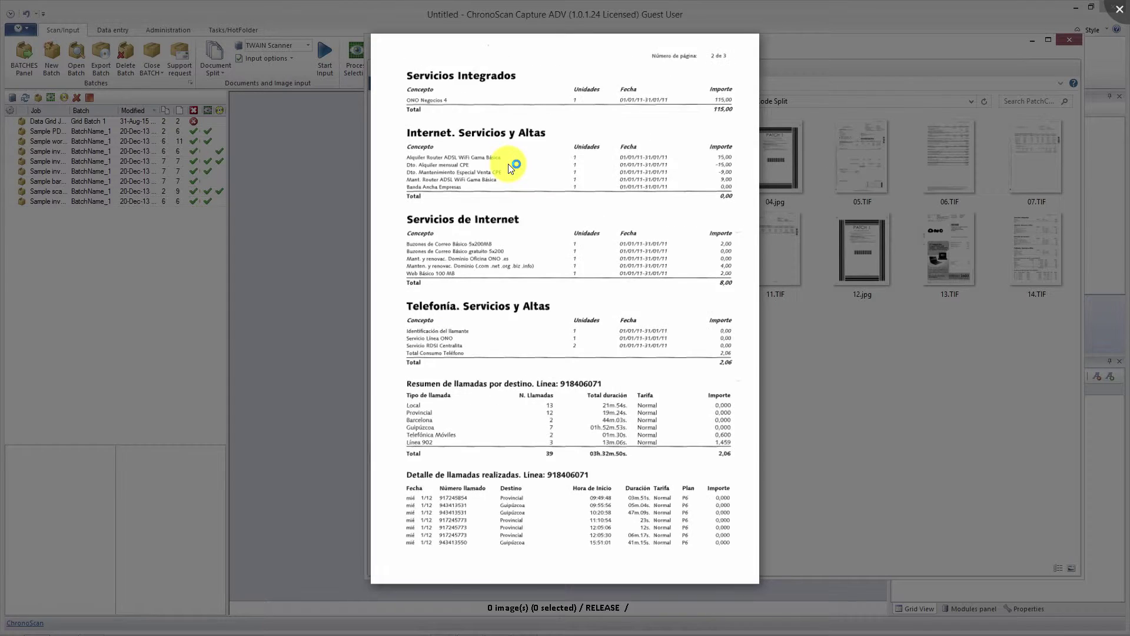
{"action": "key", "text": "Right"}
{"action": "key", "text": "Right"}
{"action": "key", "text": "Right"}
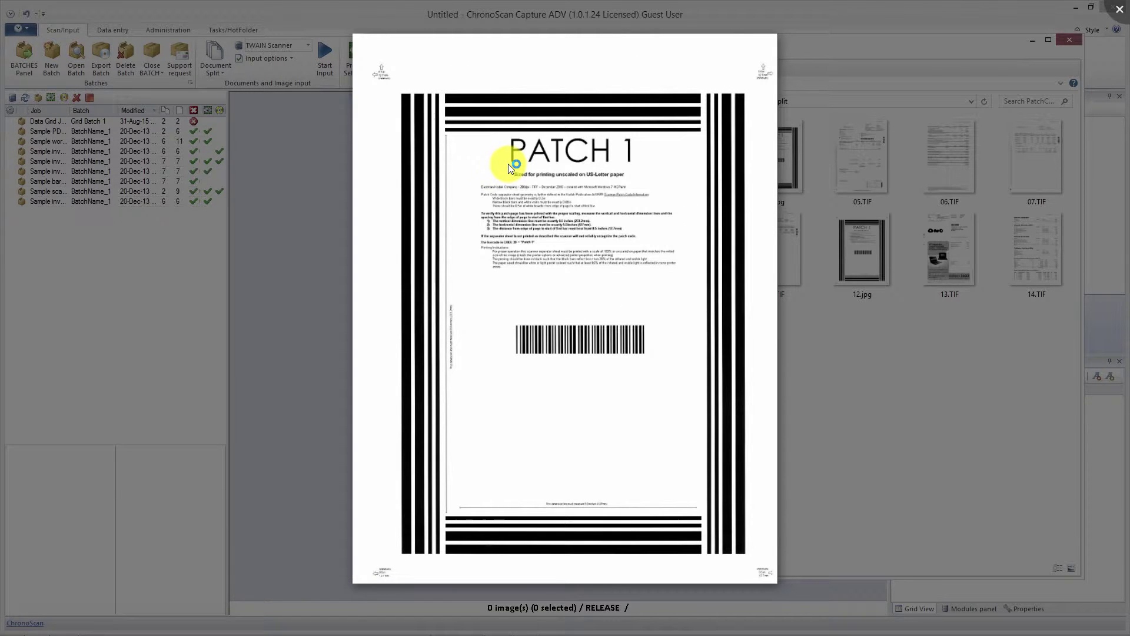
{"action": "key", "text": "Right"}
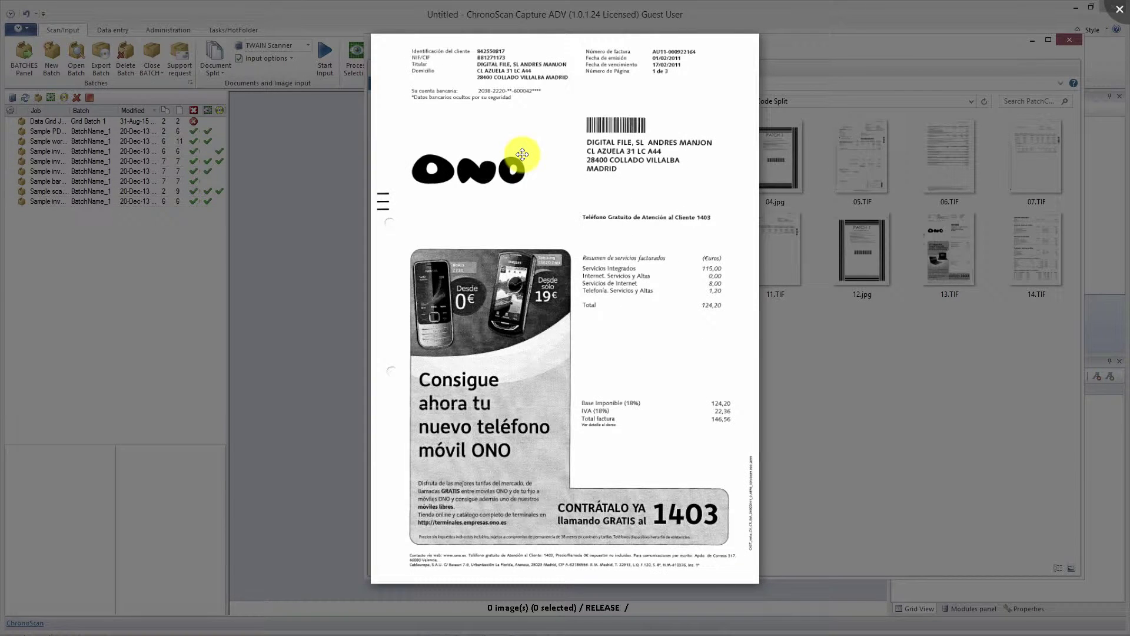
{"action": "left_click", "coordinate": [1120, 9]}
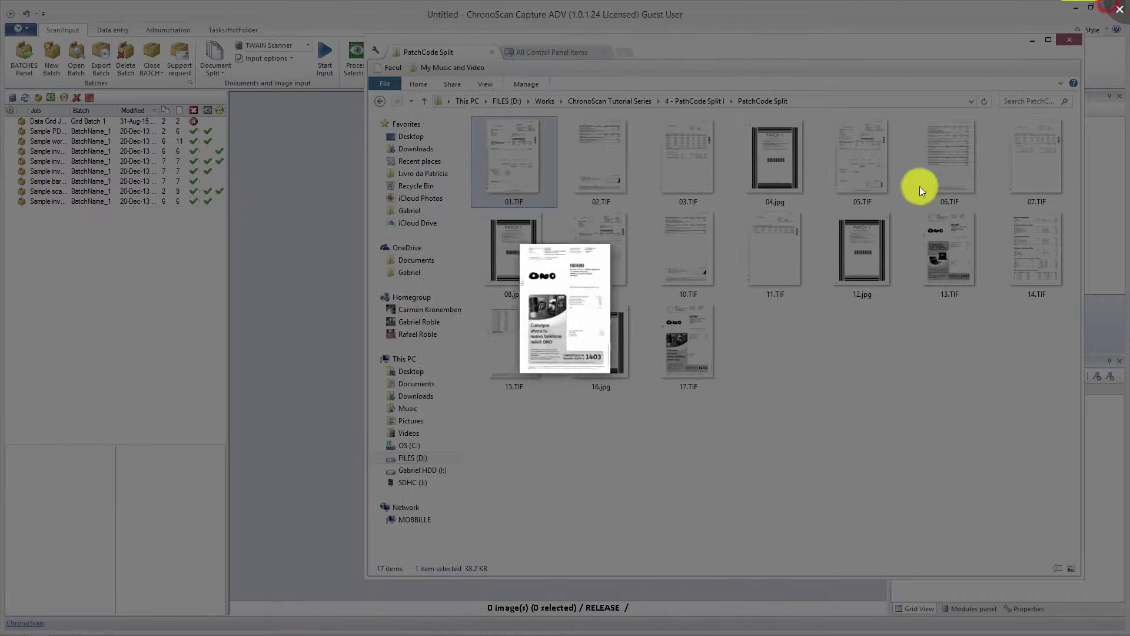
Return to ChronoScan, continue without registration and start a New Batch
{"action": "left_click", "coordinate": [510, 256]}
{"action": "left_click", "coordinate": [594, 350], "text": "ctrl"}
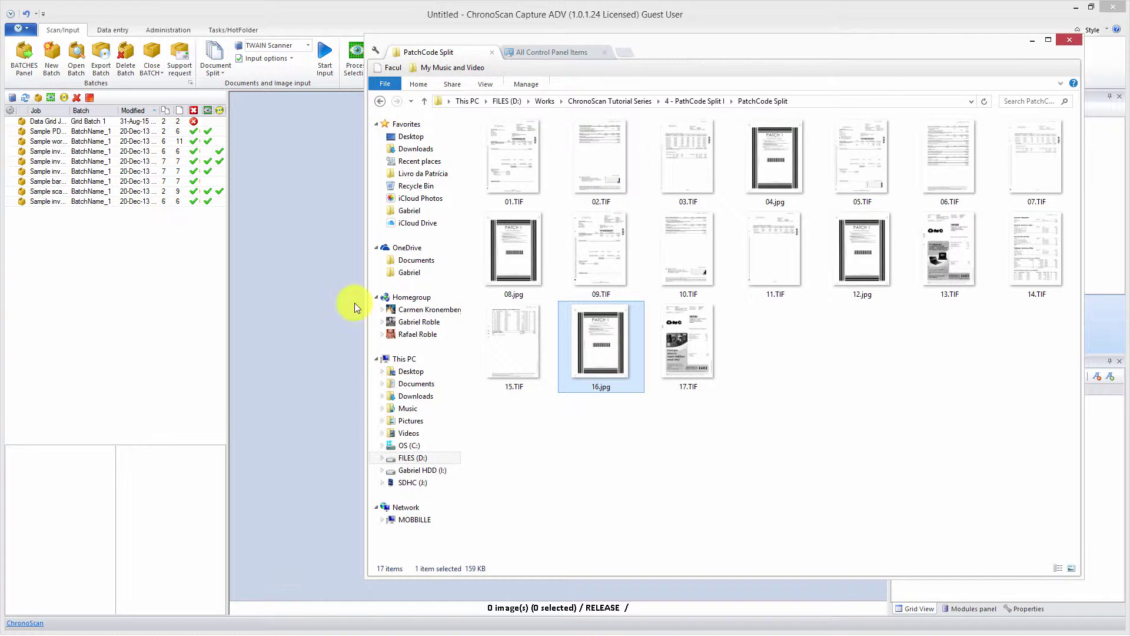
{"action": "left_click", "coordinate": [301, 217]}
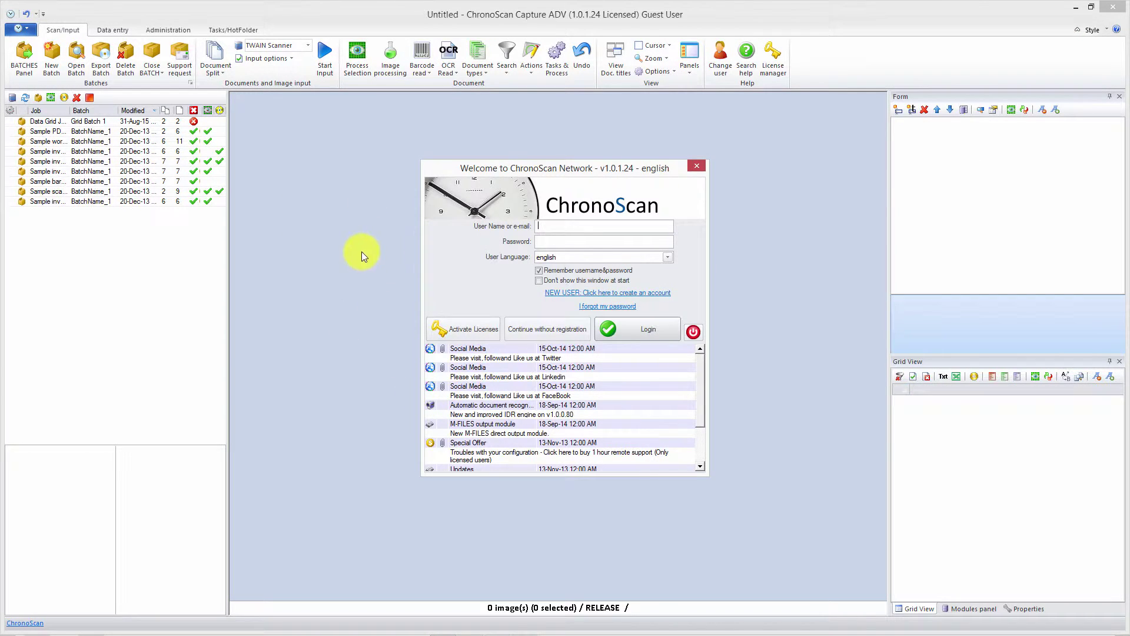
{"action": "left_click", "coordinate": [545, 331]}
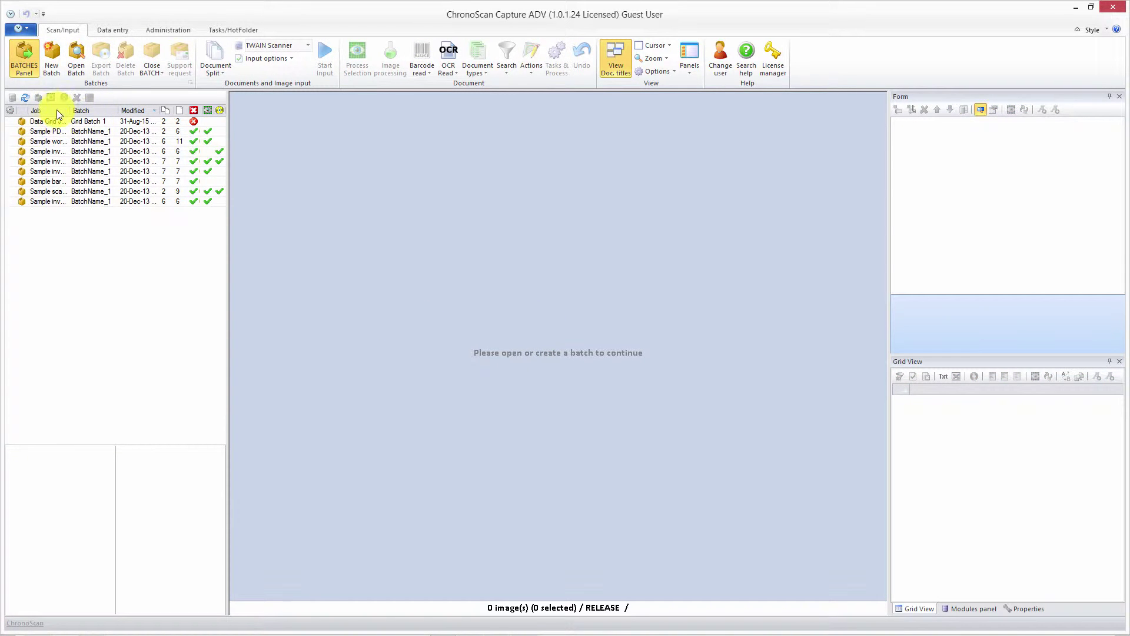
{"action": "left_click", "coordinate": [49, 57]}
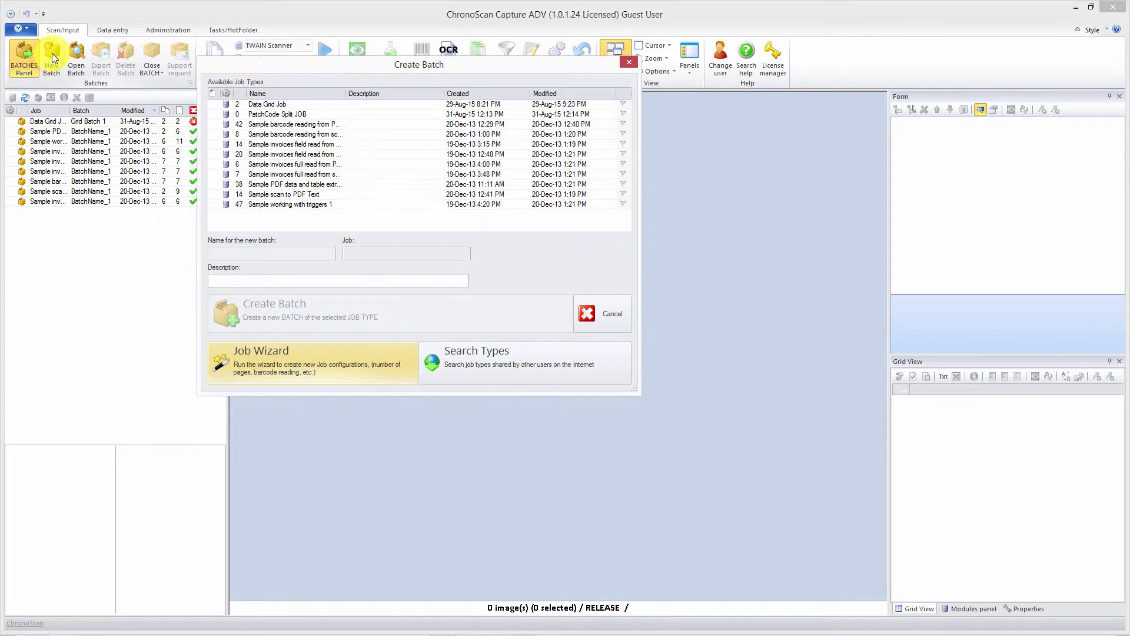
Launch the Job Wizard with job name 'PatchCode Split JOB' and continue to scanning options
{"action": "left_click", "coordinate": [262, 360]}
{"action": "left_click", "coordinate": [311, 168]}
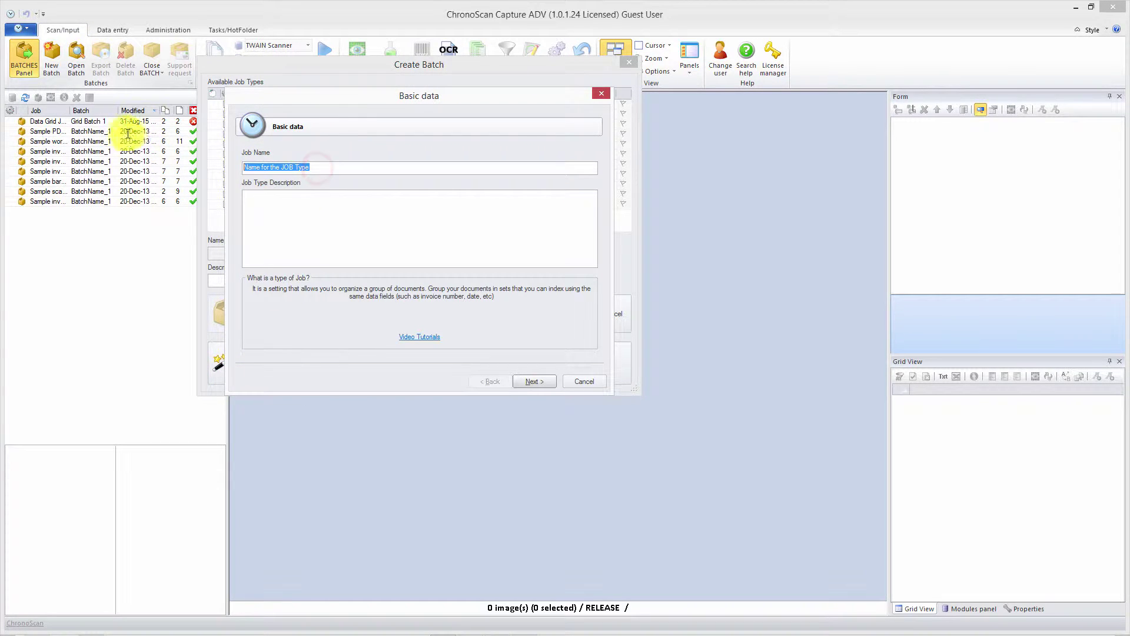
{"action": "type", "text": "PatchC"}
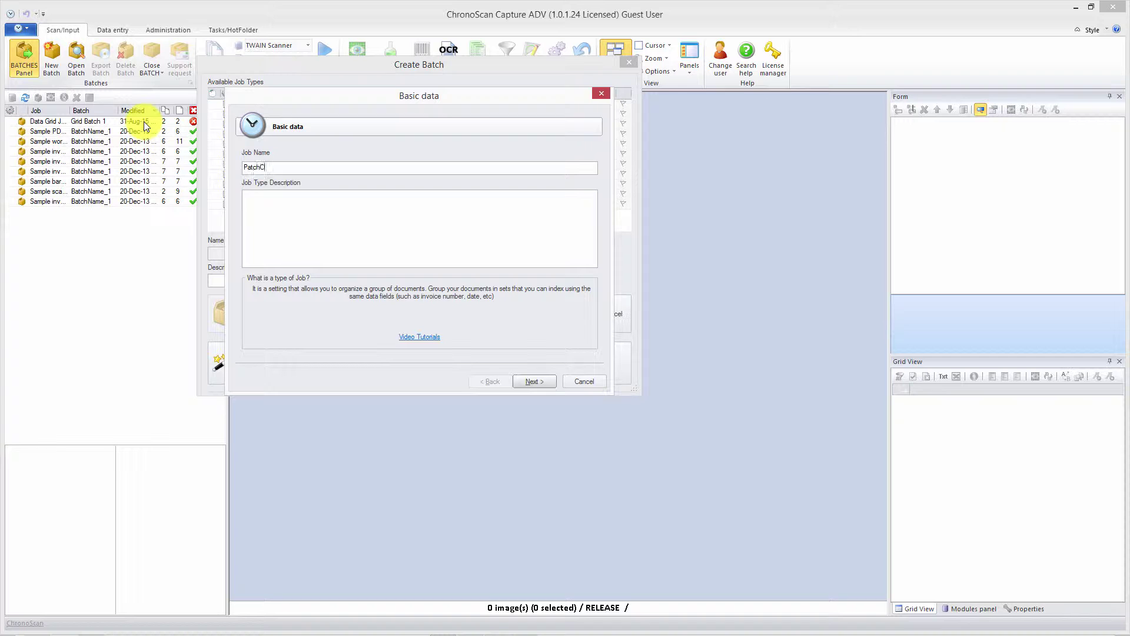
{"action": "type", "text": "ode Split JO"}
{"action": "type", "text": "B"}
{"action": "left_click", "coordinate": [531, 383]}
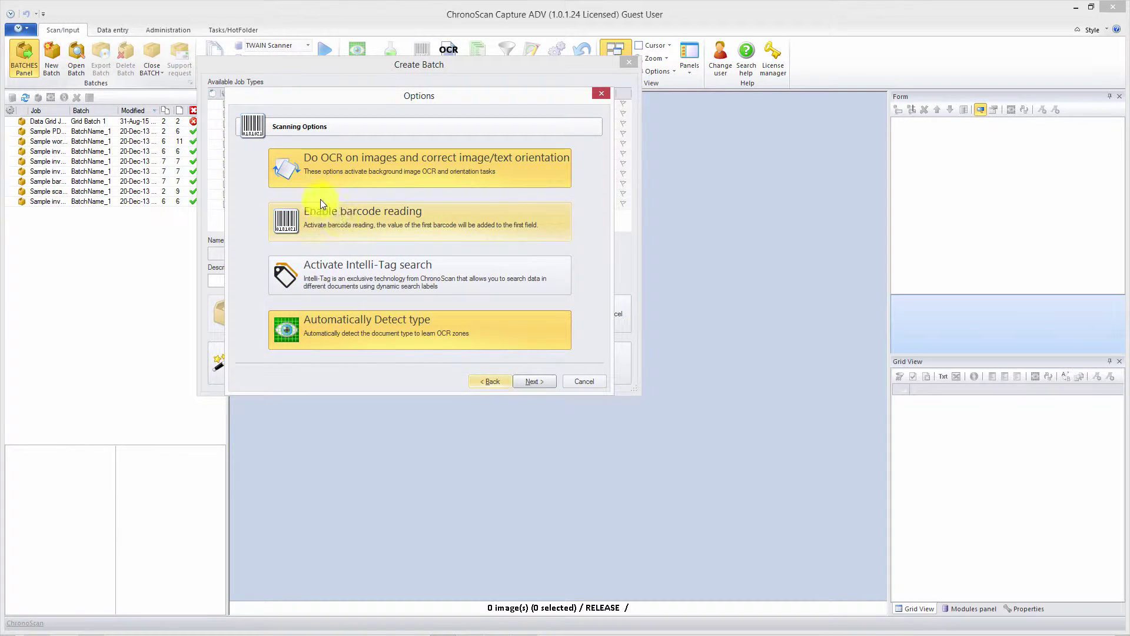
Choose Multi-Image Documents split on PATCHCODE pages and bring up the sample patch codes download page
{"action": "left_click", "coordinate": [534, 381]}
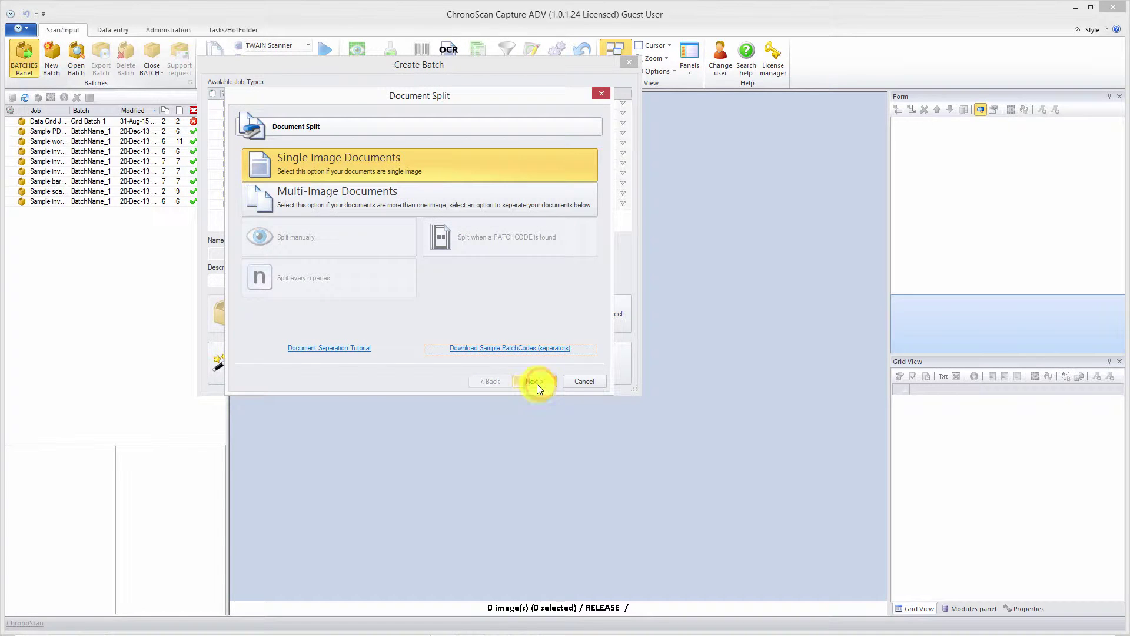
{"action": "left_click", "coordinate": [338, 196]}
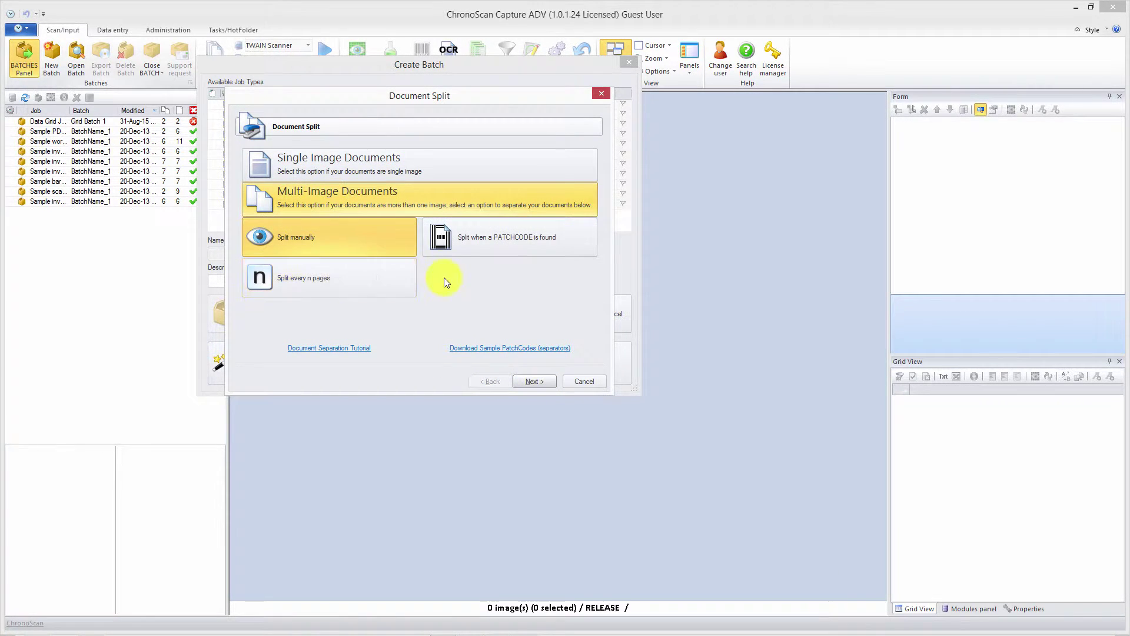
{"action": "left_click", "coordinate": [496, 236]}
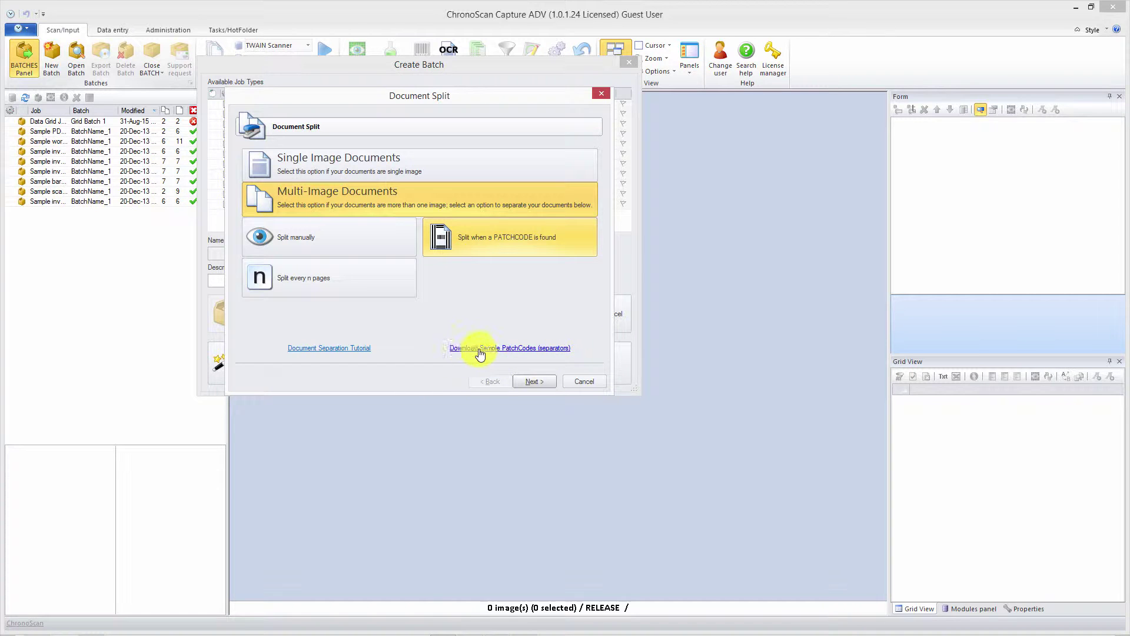
{"action": "left_click", "coordinate": [503, 349]}
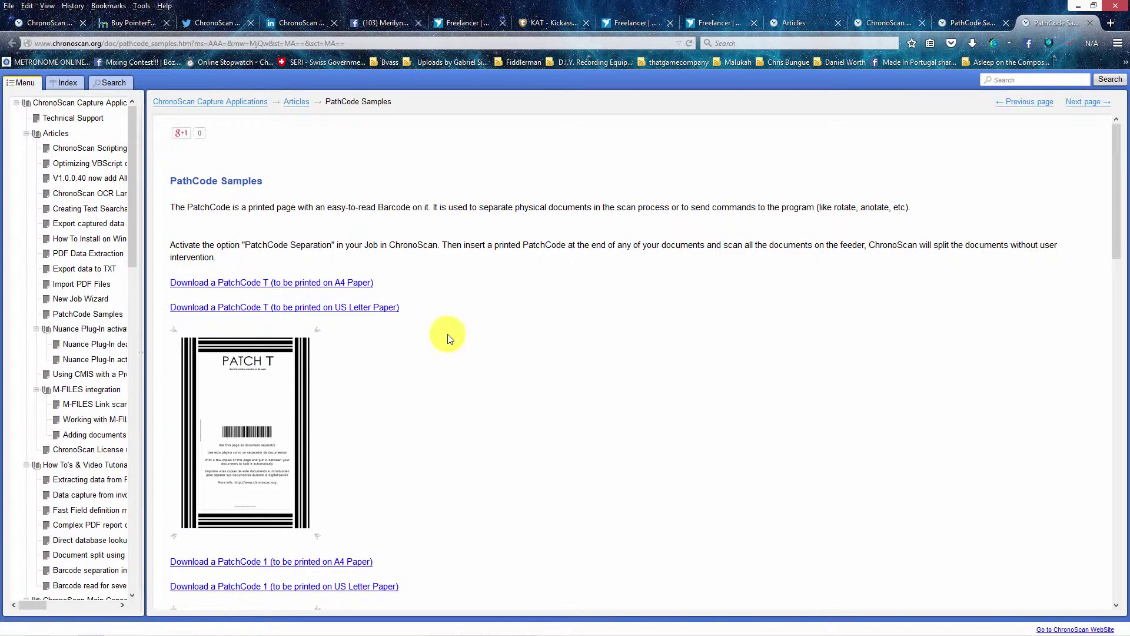
{"action": "scroll", "coordinate": [576, 380], "scroll_direction": "down", "scroll_amount": 3}
{"action": "scroll", "coordinate": [577, 380], "scroll_direction": "down", "scroll_amount": 5}
{"action": "scroll", "coordinate": [602, 366], "scroll_direction": "down", "scroll_amount": 5}
{"action": "scroll", "coordinate": [602, 361], "scroll_direction": "down", "scroll_amount": 5}
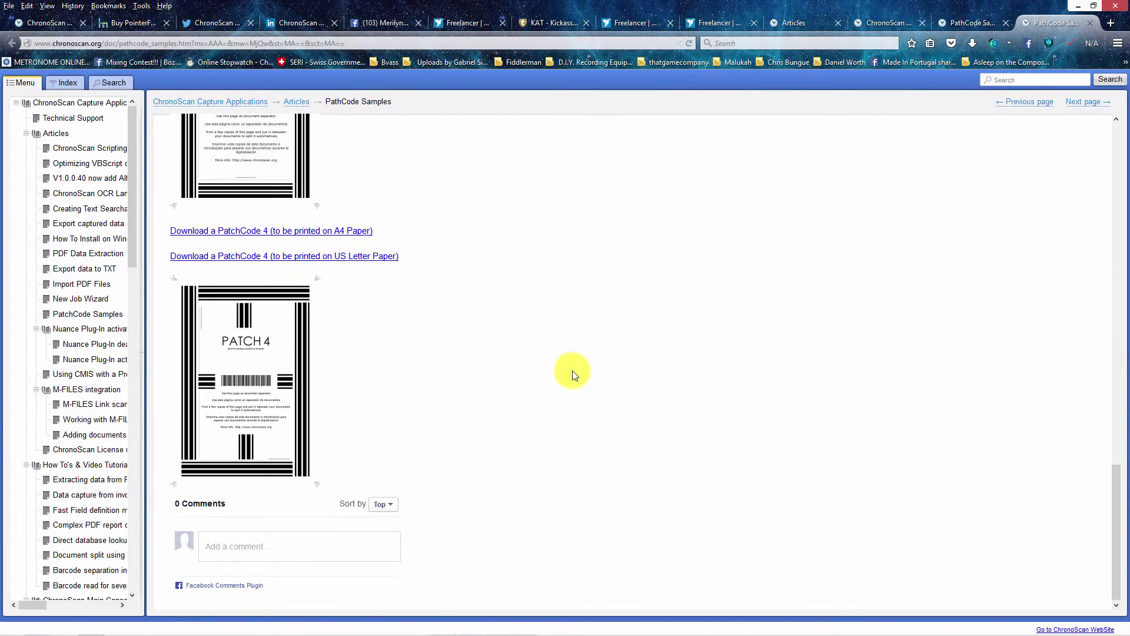
{"action": "scroll", "coordinate": [530, 371], "scroll_direction": "up", "scroll_amount": 5}
{"action": "scroll", "coordinate": [408, 362], "scroll_direction": "up", "scroll_amount": 5}
{"action": "scroll", "coordinate": [408, 362], "scroll_direction": "up", "scroll_amount": 5}
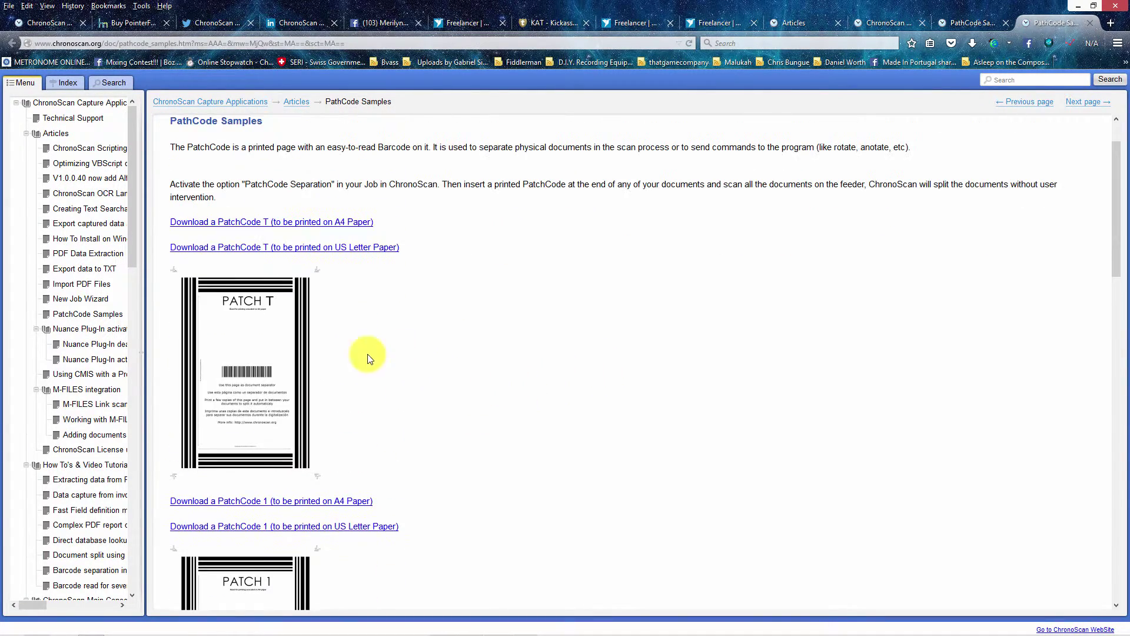
{"action": "scroll", "coordinate": [284, 356], "scroll_direction": "down", "scroll_amount": 4}
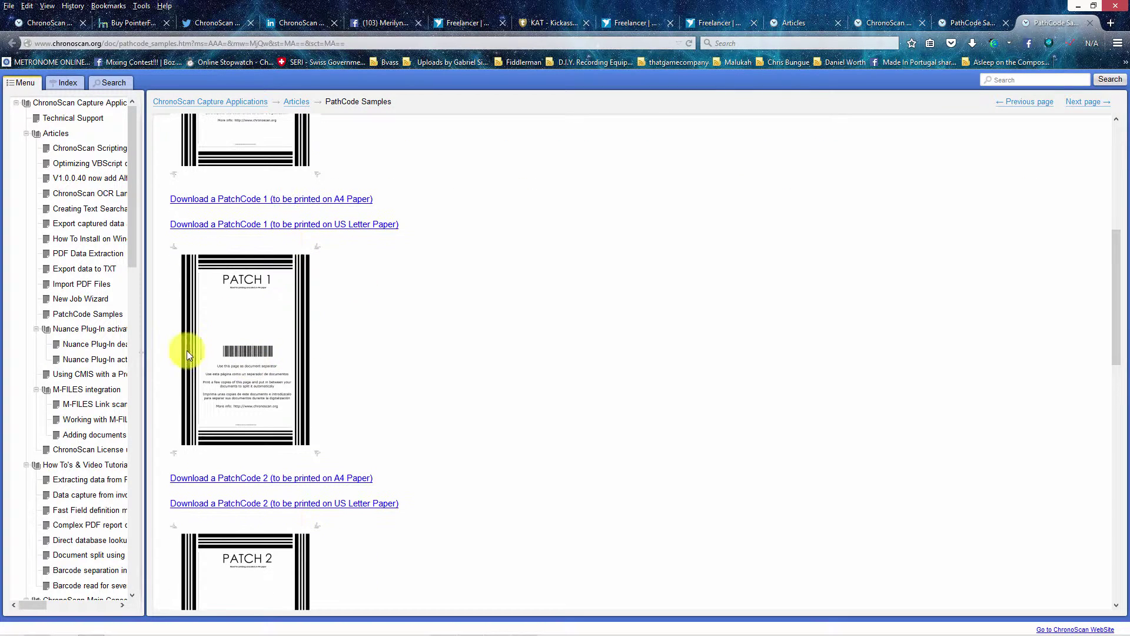
{"action": "scroll", "coordinate": [417, 309], "scroll_direction": "up", "scroll_amount": 3}
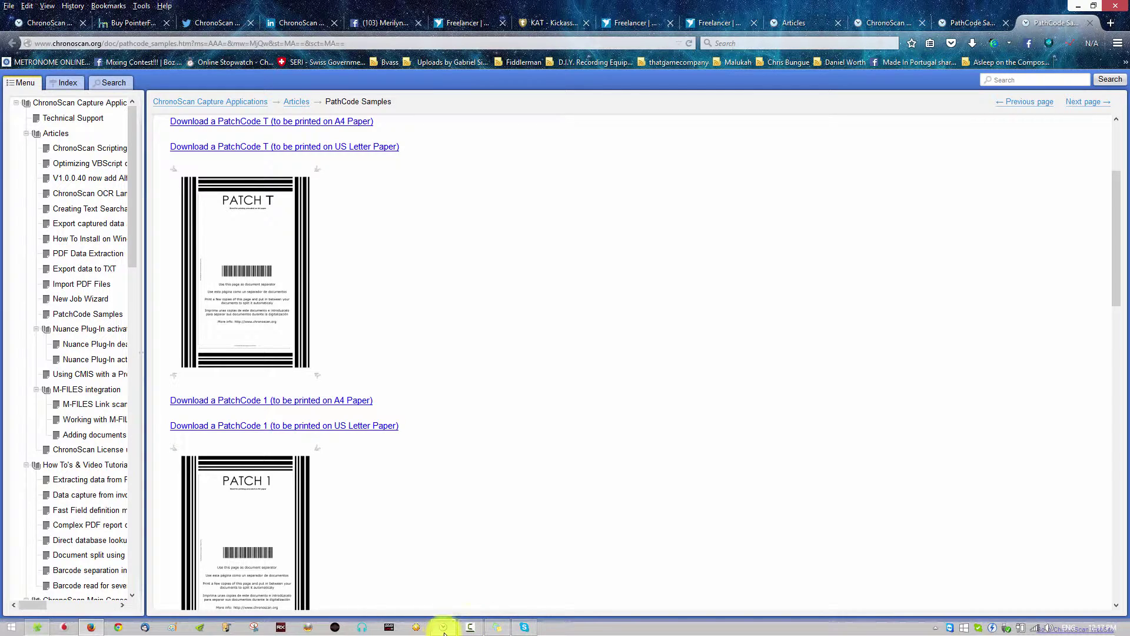
Back in the wizard, keep 'Split when a PATCHCODE is found' and advance to Data Fields
{"action": "left_click", "coordinate": [443, 629]}
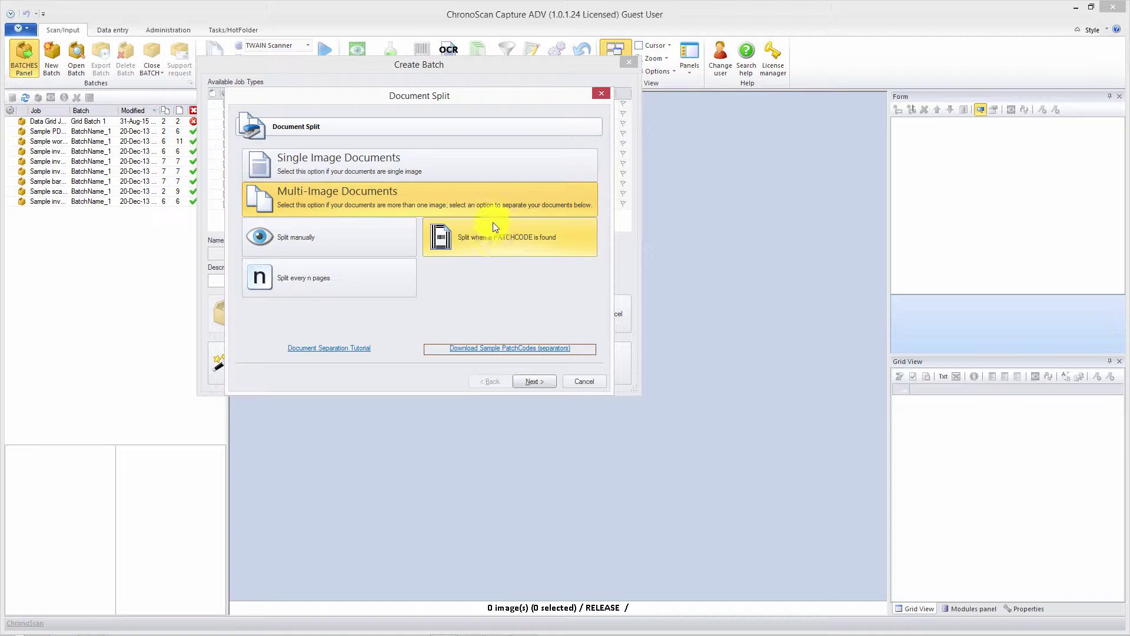
{"action": "left_click", "coordinate": [511, 232]}
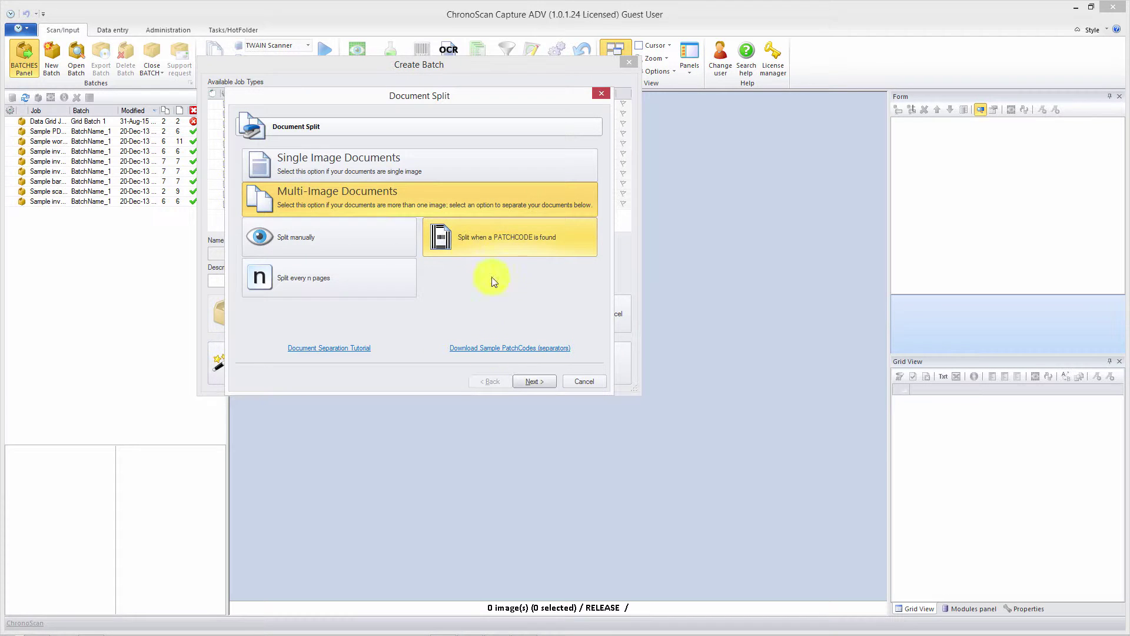
{"action": "left_click", "coordinate": [537, 381]}
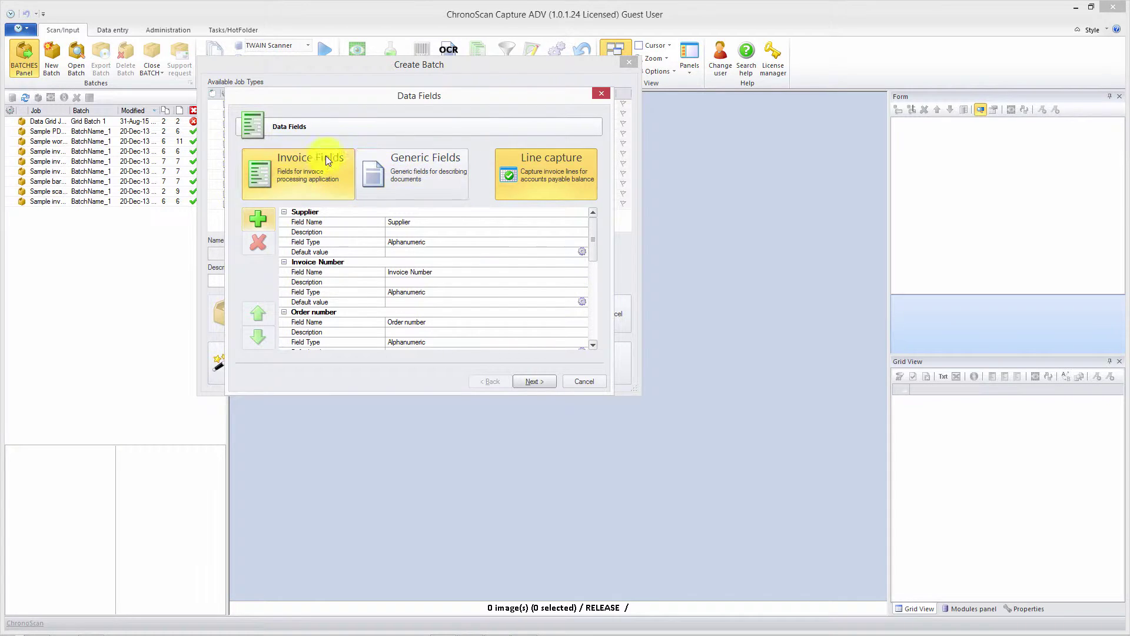
Use Generic Fields, keep Disk PDF output, review the summary and finish the PatchCode Split JOB
{"action": "left_click", "coordinate": [413, 176]}
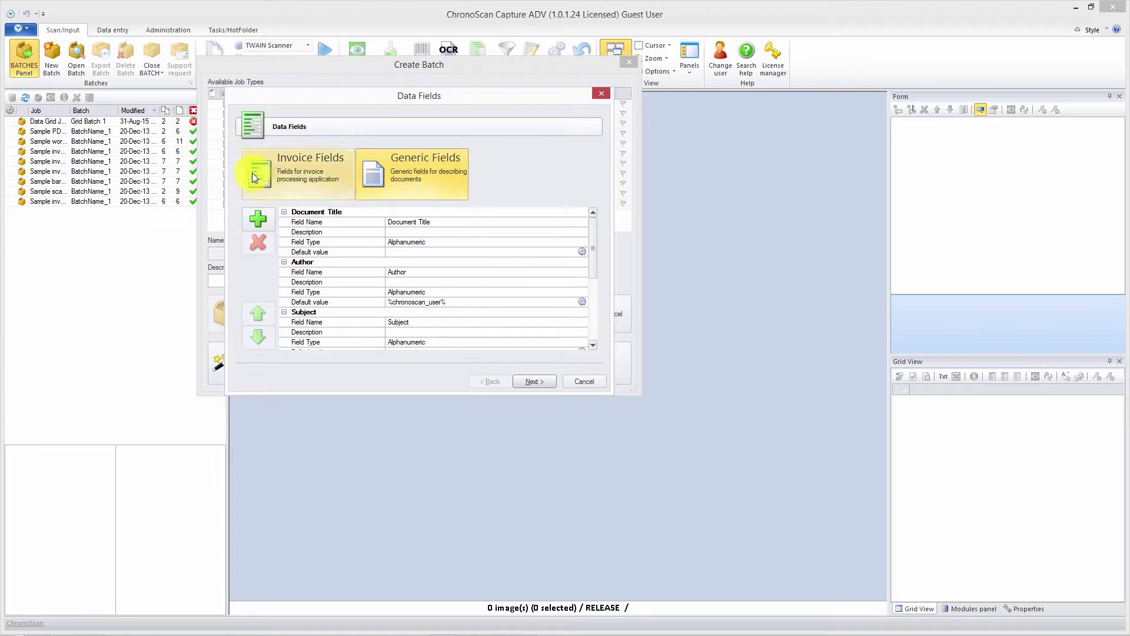
{"action": "left_click", "coordinate": [530, 386]}
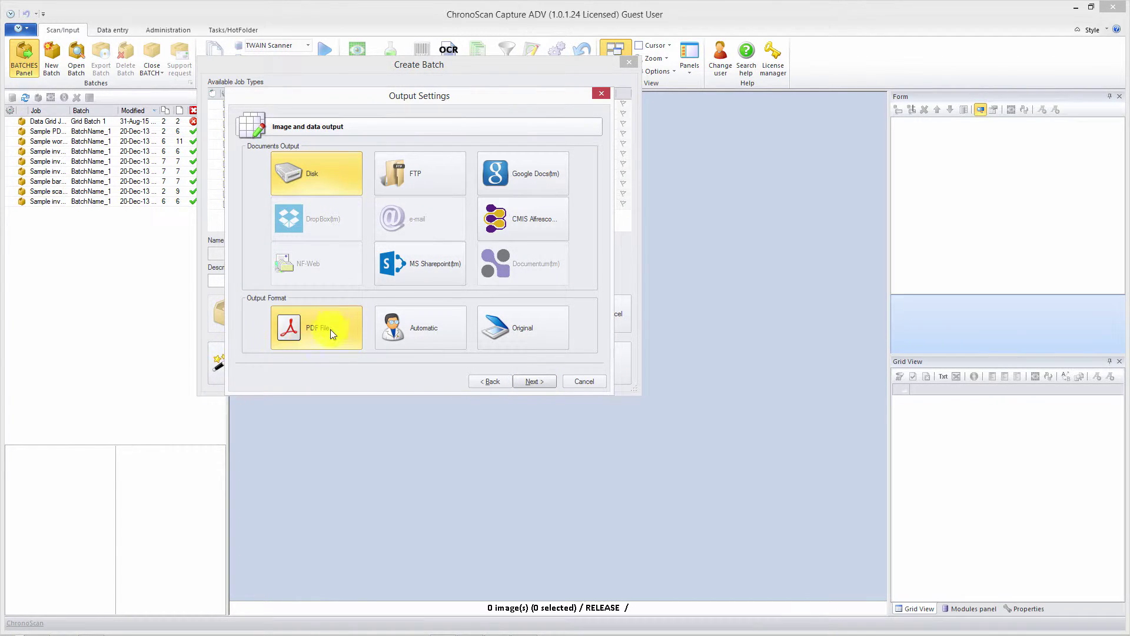
{"action": "left_click", "coordinate": [533, 380]}
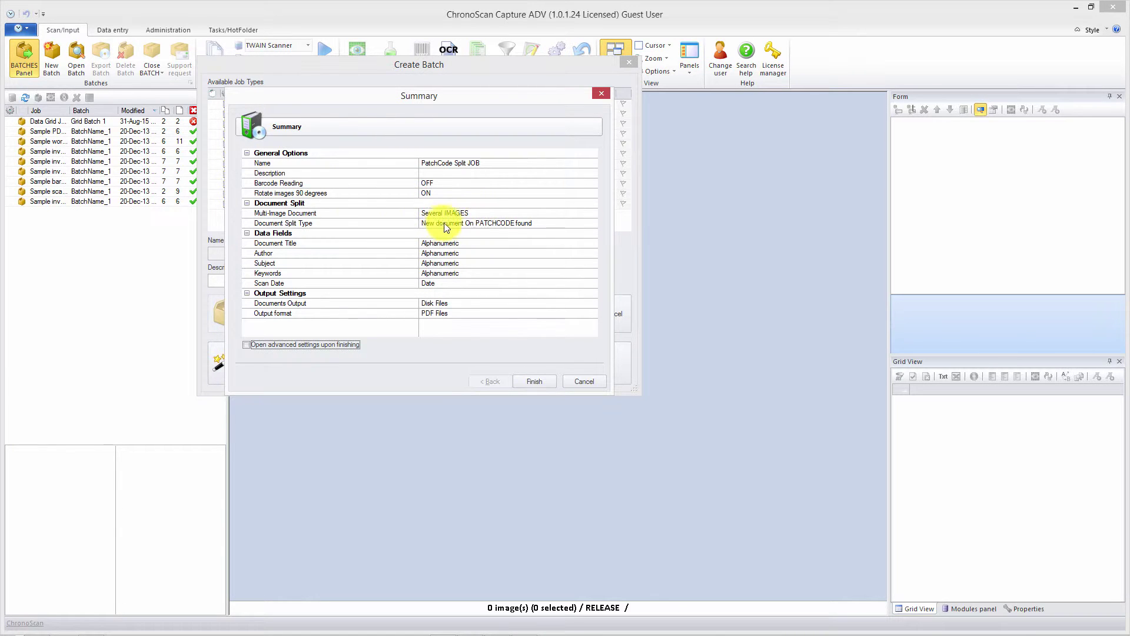
{"action": "left_click", "coordinate": [480, 224]}
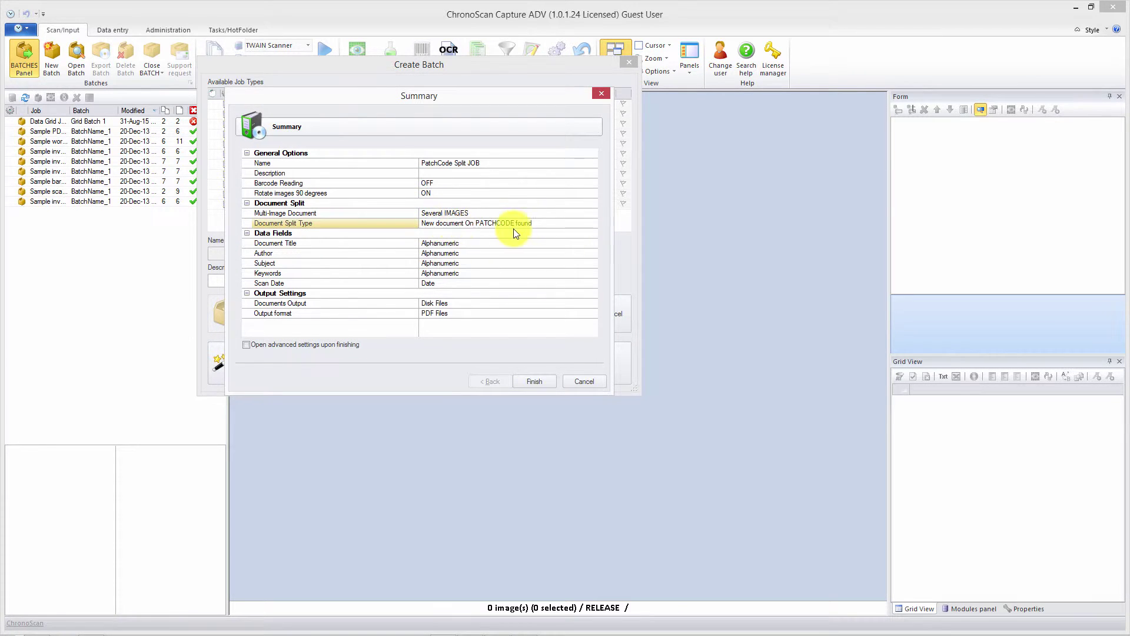
{"action": "left_click", "coordinate": [531, 380]}
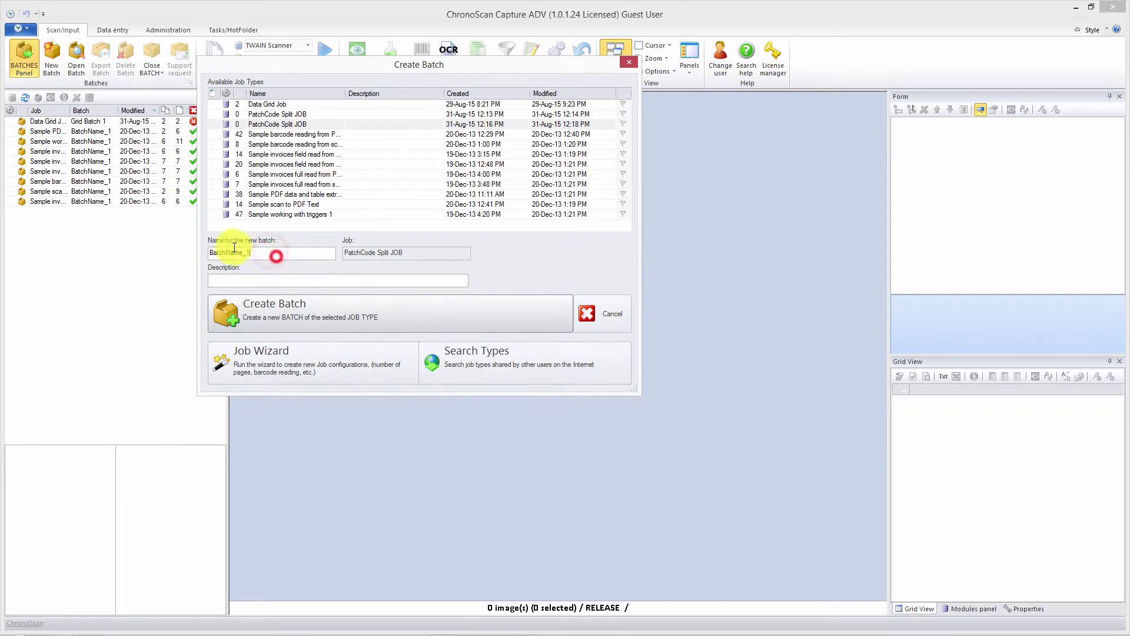
{"action": "type", "text": "Pa"}
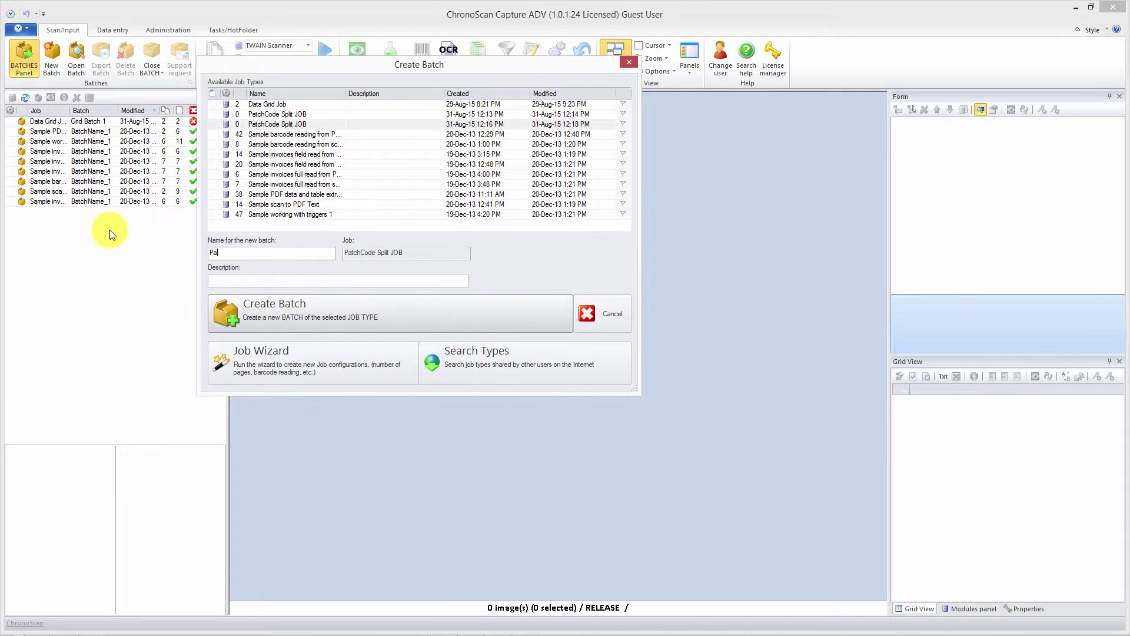
{"action": "type", "text": "tchCode Split Batch 1"}
Create the batch 'PatchCode Split Batch 1' for the new job
{"action": "left_click", "coordinate": [285, 311]}
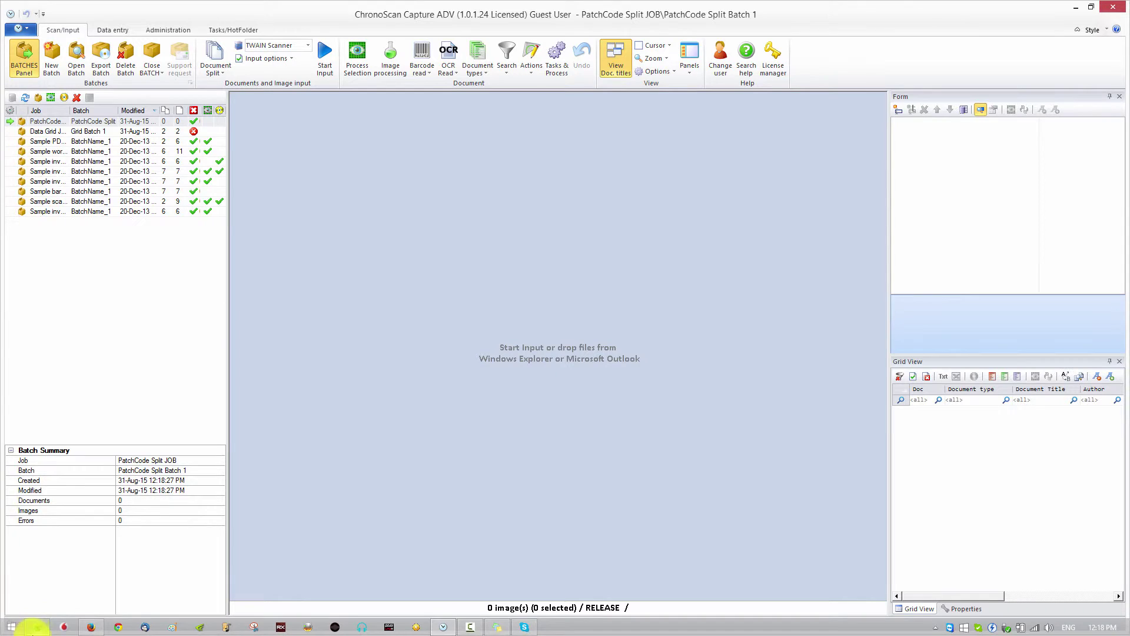
Select all 17 scans in the PatchCode Split folder and drag them into the empty batch
{"action": "left_click", "coordinate": [43, 626]}
{"action": "left_click", "coordinate": [584, 389]}
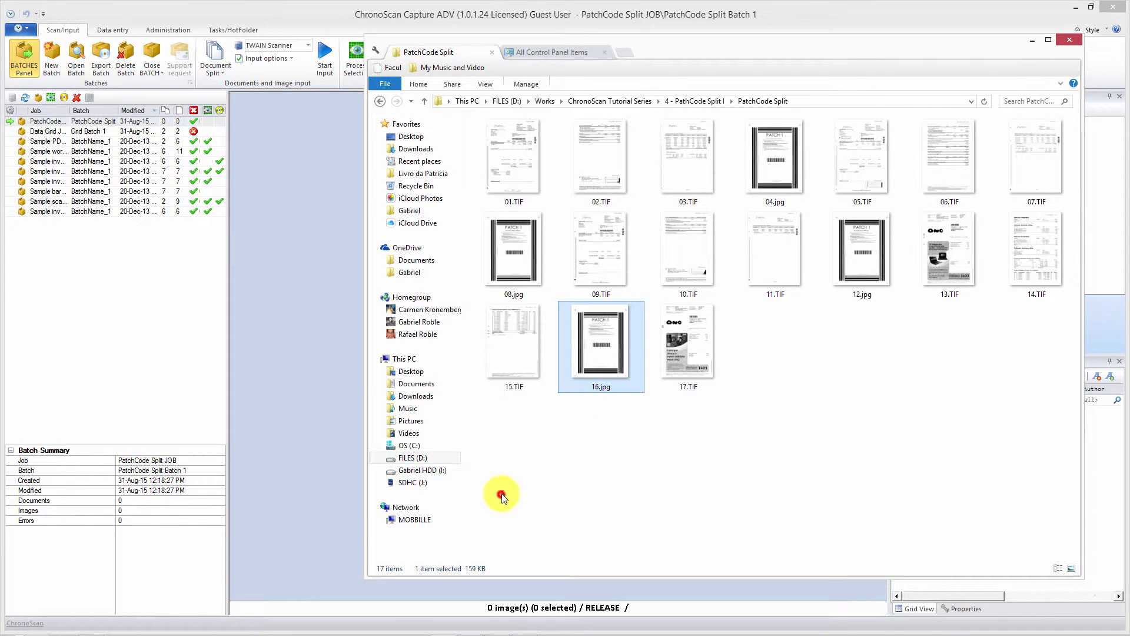
{"action": "left_click_drag", "start_coordinate": [502, 495], "coordinate": [1071, 154]}
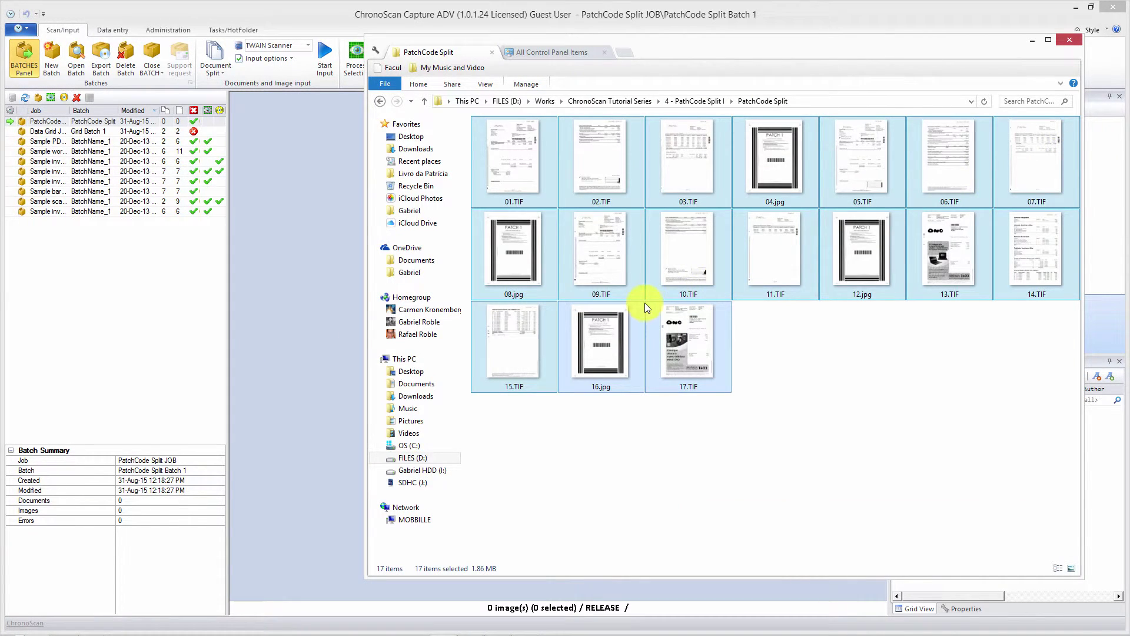
{"action": "left_click_drag", "start_coordinate": [527, 162], "coordinate": [300, 193]}
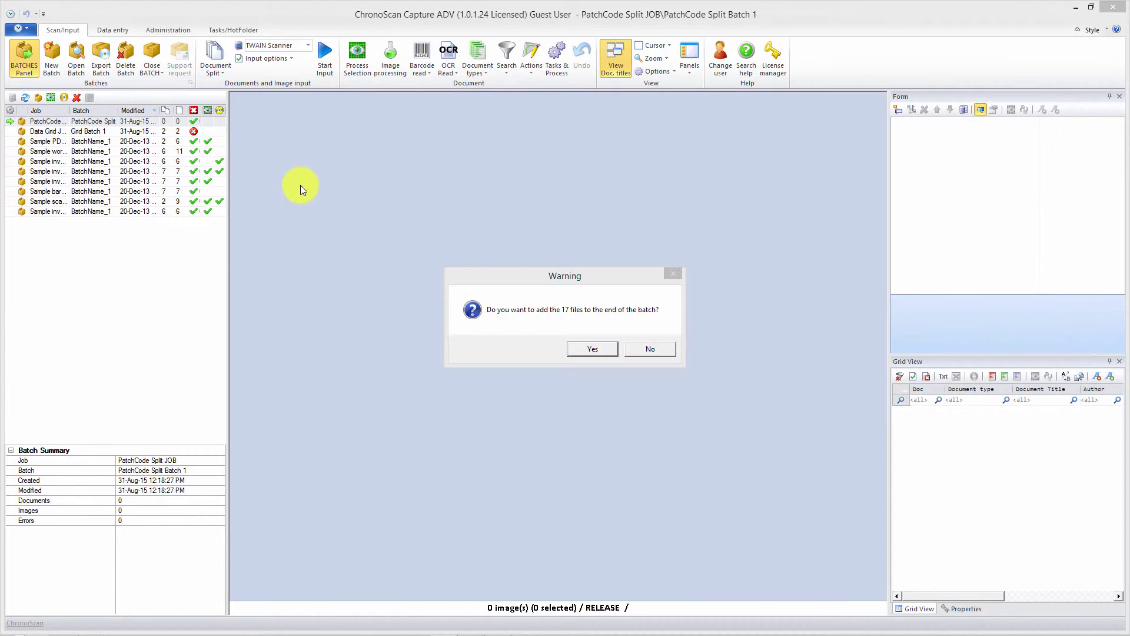
Confirm adding the 17 files so the batch splits into five documents at the patch pages
{"action": "left_click", "coordinate": [575, 349]}
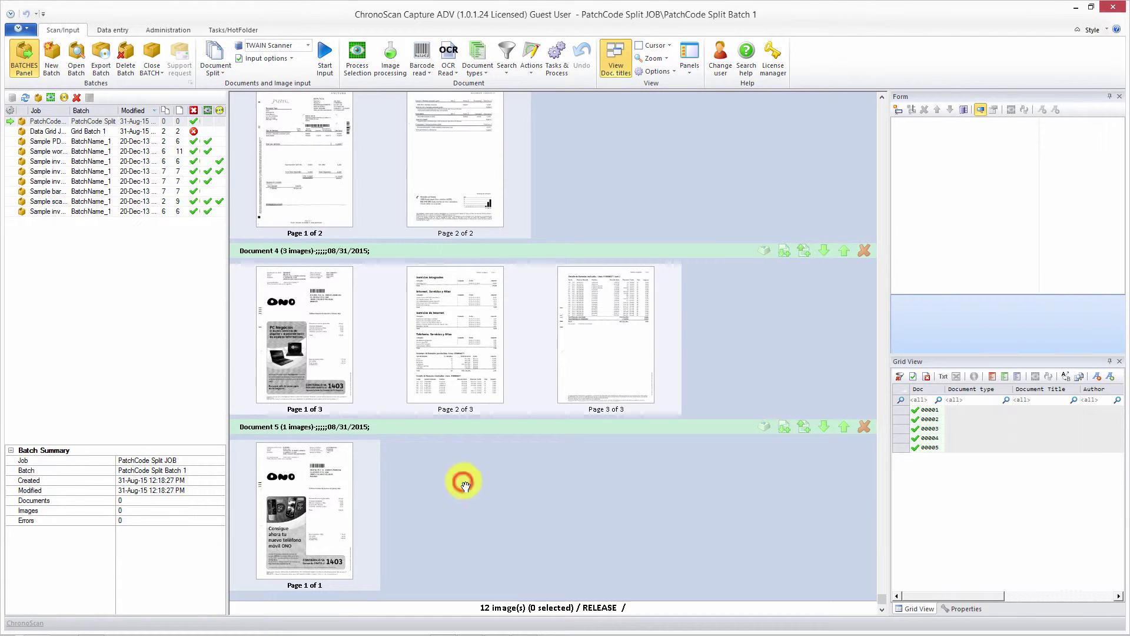
{"action": "mouse_move", "coordinate": [606, 335]}
{"action": "left_click_drag", "start_coordinate": [880, 598], "coordinate": [874, 421]}
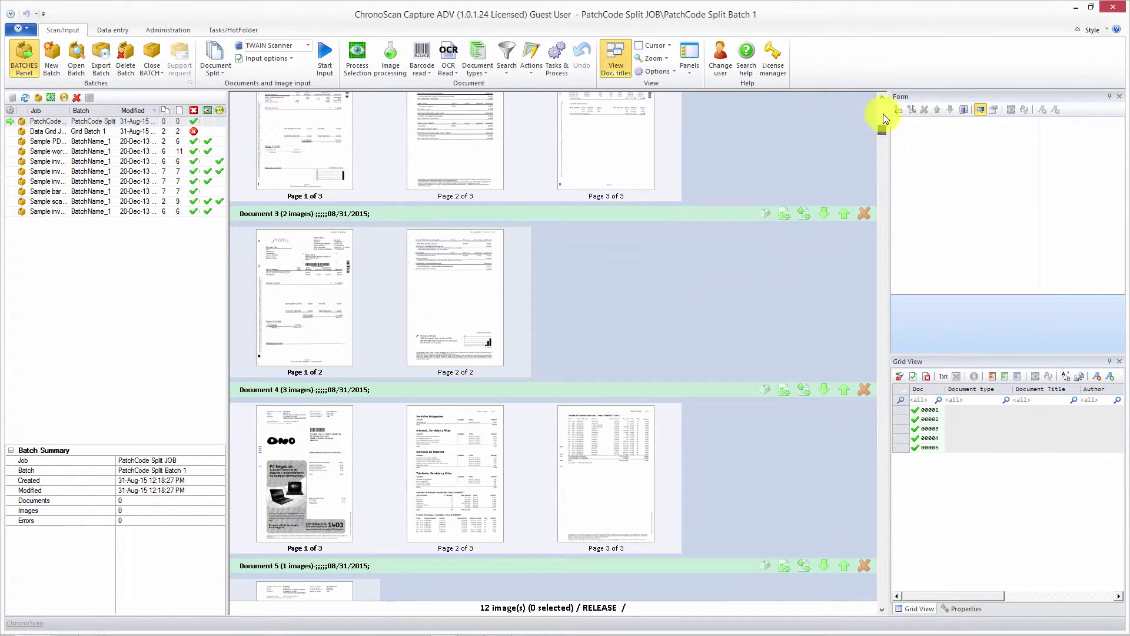
{"action": "left_click_drag", "start_coordinate": [883, 115], "coordinate": [883, 99]}
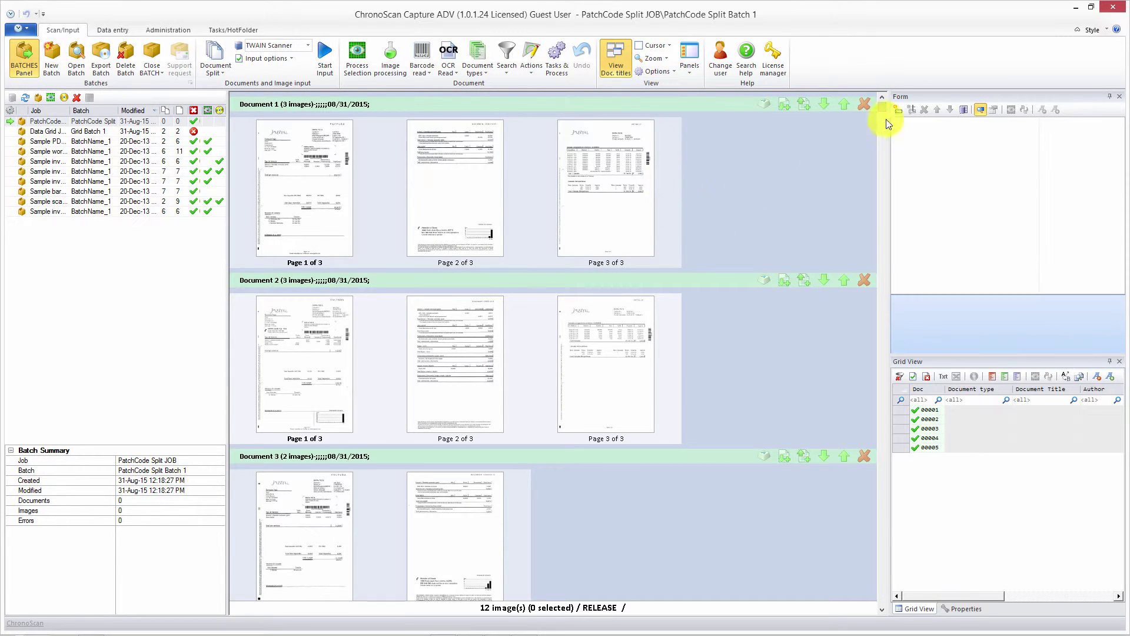
{"action": "mouse_move", "coordinate": [885, 107]}
{"action": "left_mouse_down"}
{"action": "mouse_move", "coordinate": [882, 584]}
{"action": "mouse_move", "coordinate": [871, 177]}
{"action": "mouse_move", "coordinate": [882, 107]}
{"action": "left_mouse_up"}
{"action": "left_click", "coordinate": [305, 182]}
{"action": "left_click", "coordinate": [455, 190]}
{"action": "left_click", "coordinate": [606, 190]}
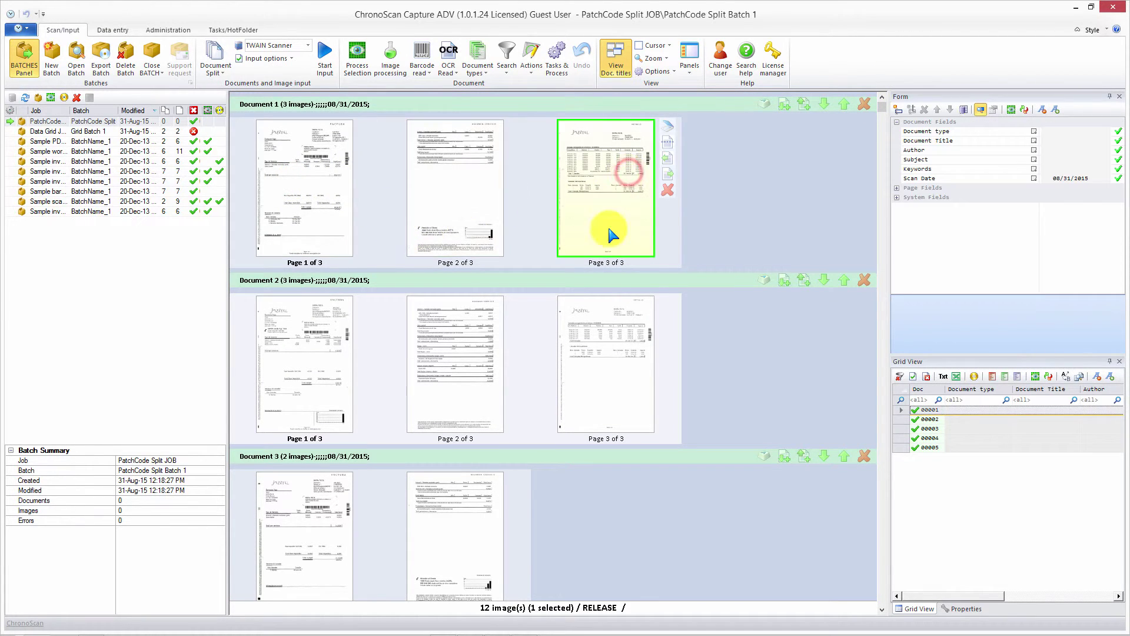
{"action": "left_click", "coordinate": [606, 362]}
{"action": "left_click", "coordinate": [304, 363]}
{"action": "left_click", "coordinate": [455, 362]}
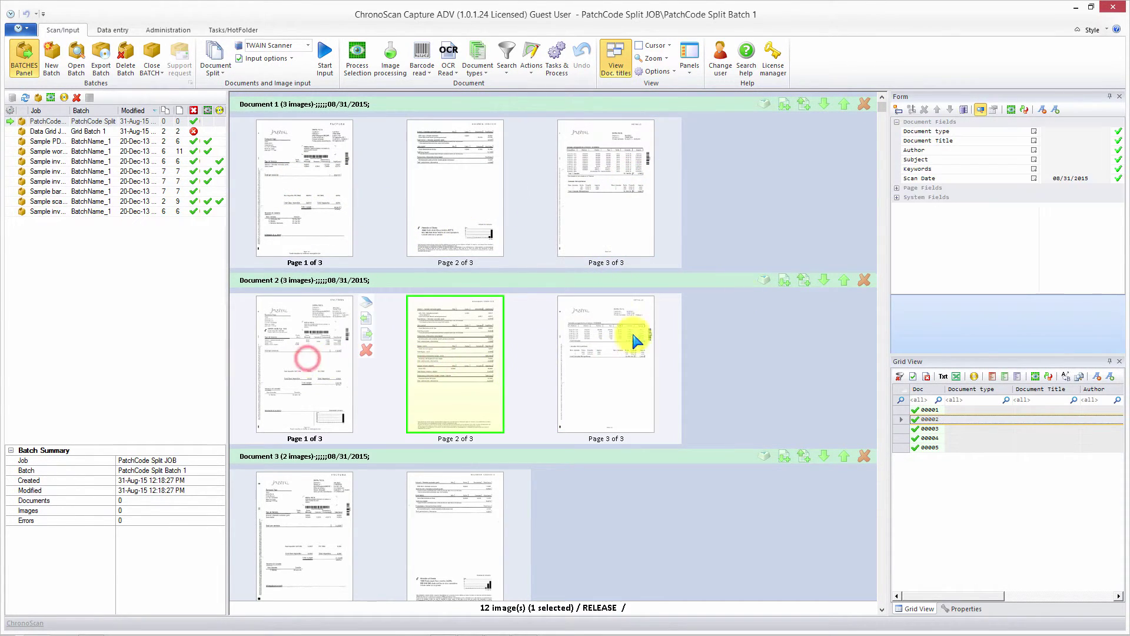
{"action": "left_click_drag", "start_coordinate": [886, 107], "coordinate": [881, 240]}
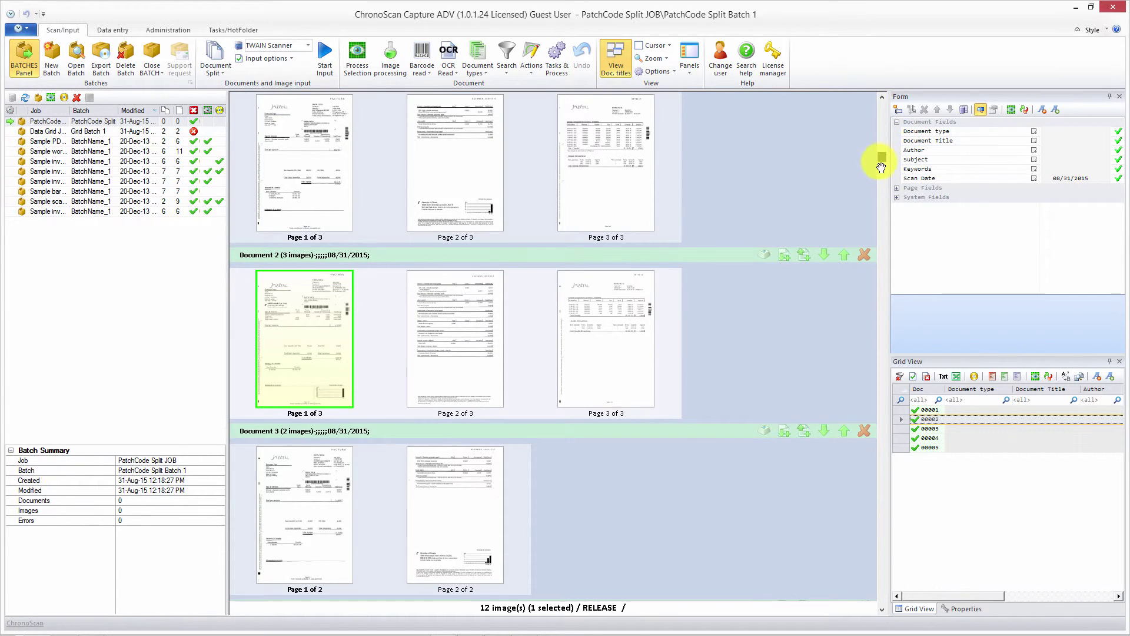
{"action": "scroll", "coordinate": [871, 310], "scroll_direction": "down", "scroll_amount": 3}
{"action": "scroll", "coordinate": [872, 441], "scroll_direction": "down", "scroll_amount": 3}
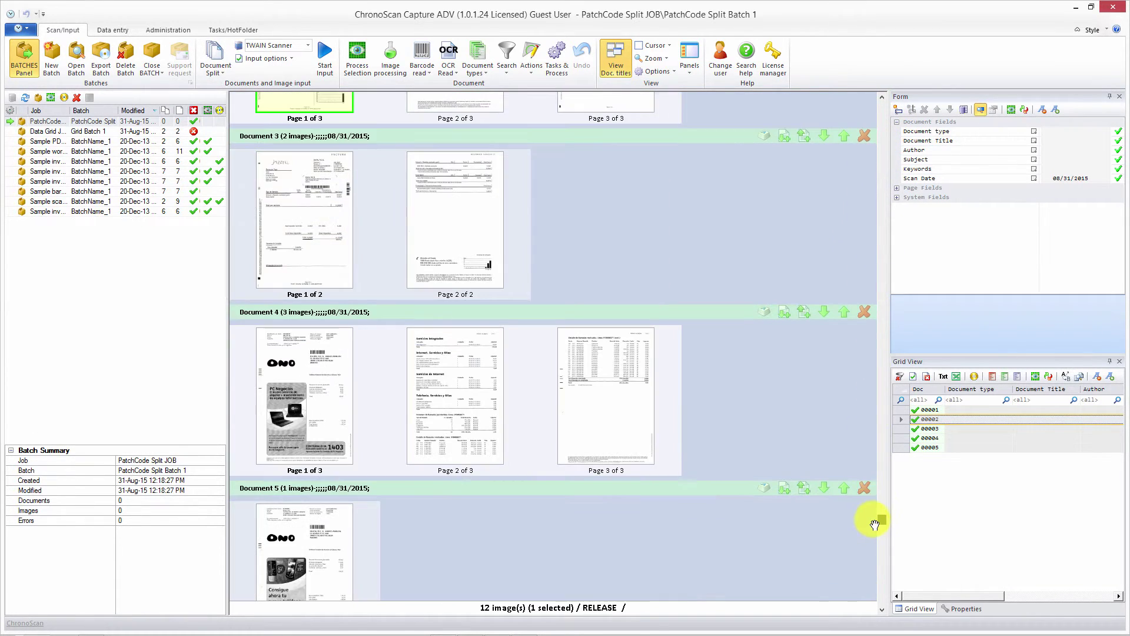
{"action": "left_click_drag", "start_coordinate": [881, 308], "coordinate": [882, 102]}
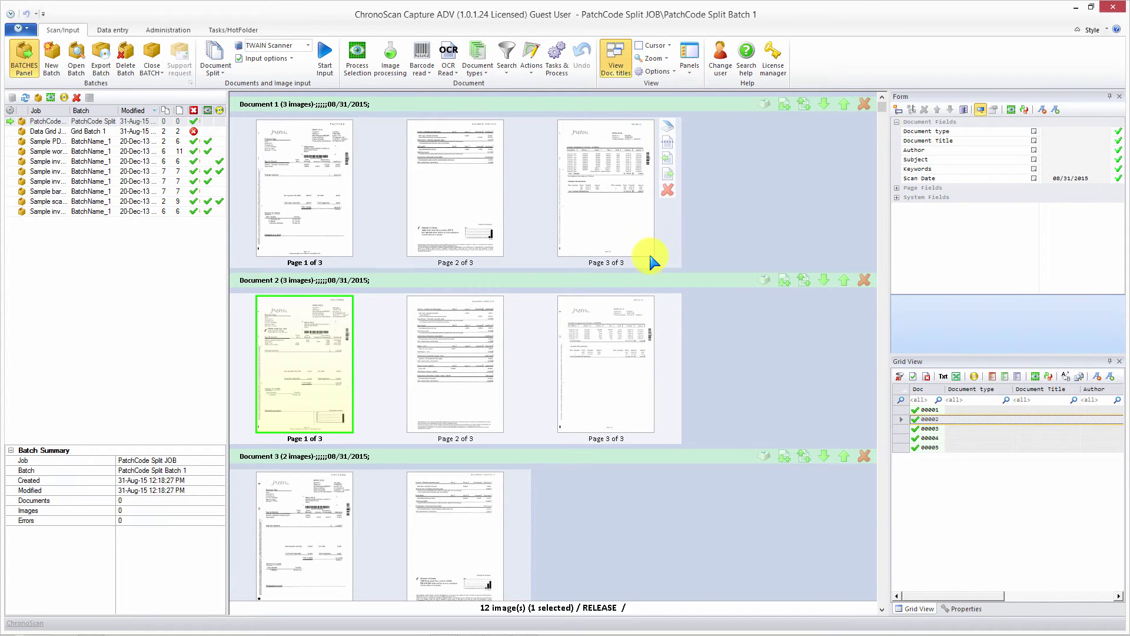